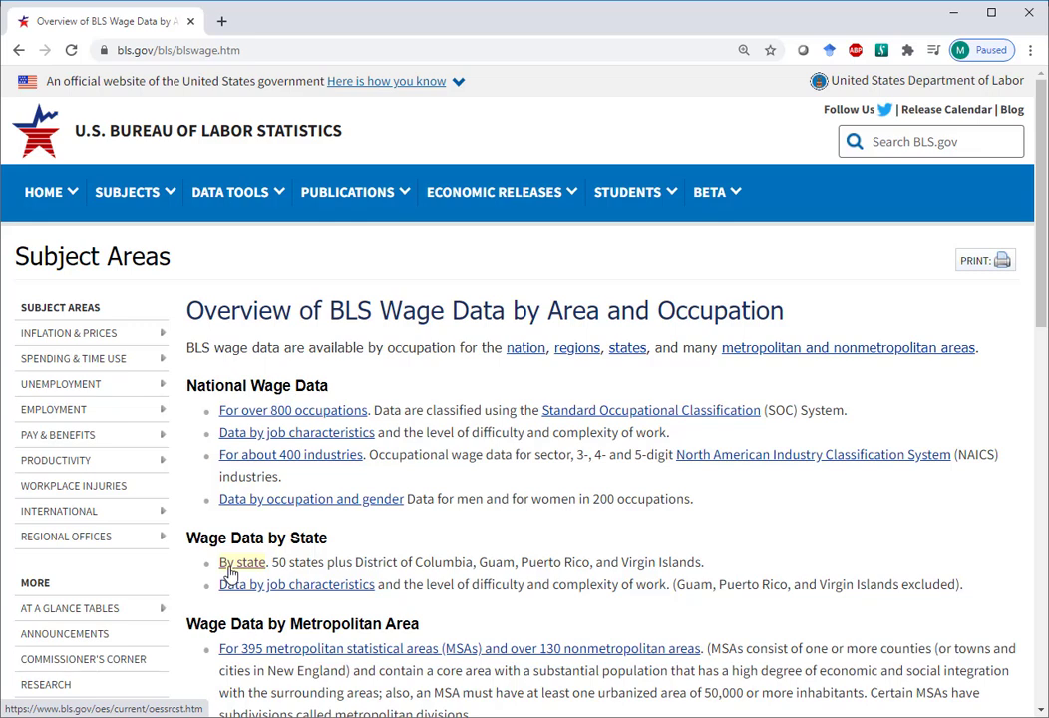
- Open the May 2019 state wage estimates page for Mississippi and open its downloadable XLS file
left_click(241, 562)
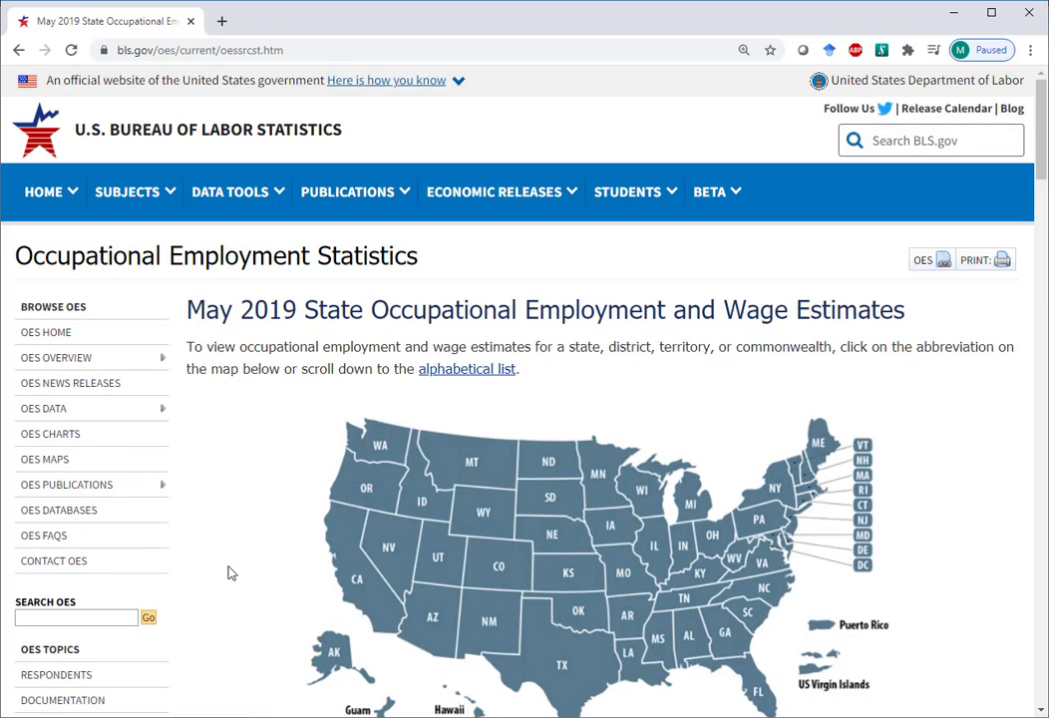
scroll(231, 573, "down", 3)
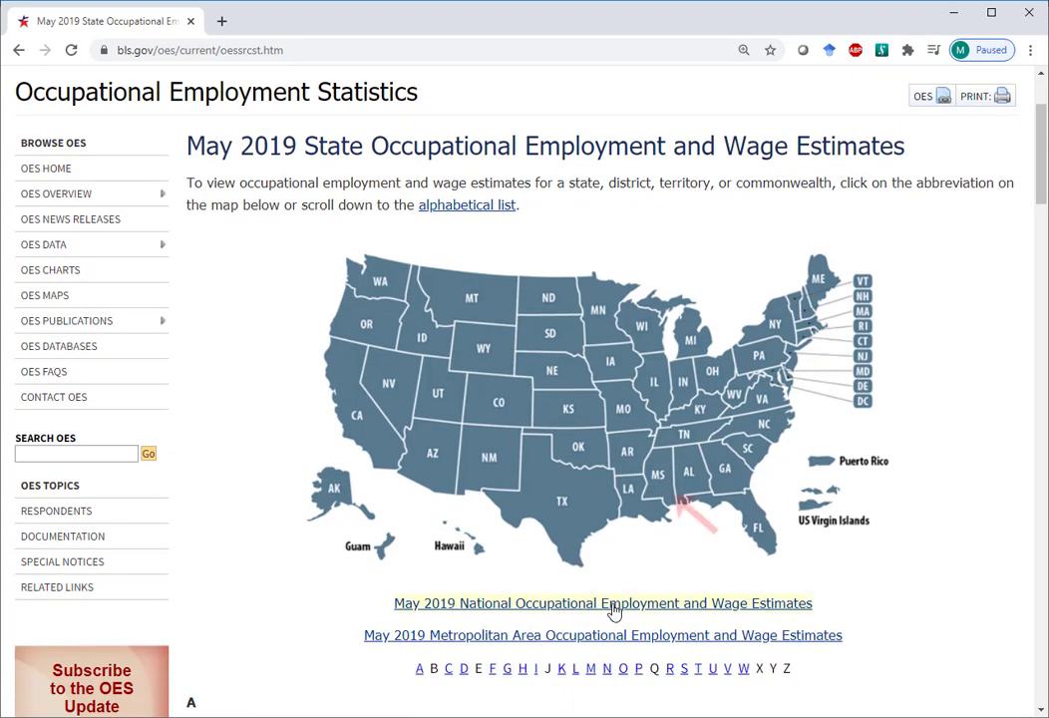
left_click(659, 479)
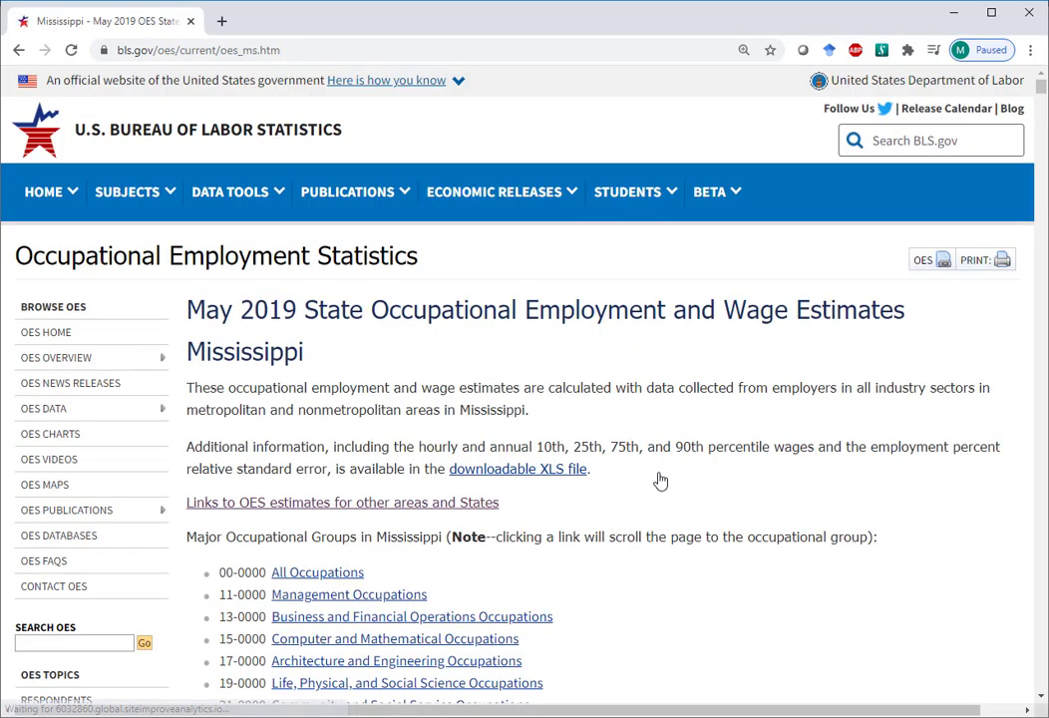
left_click(553, 482)
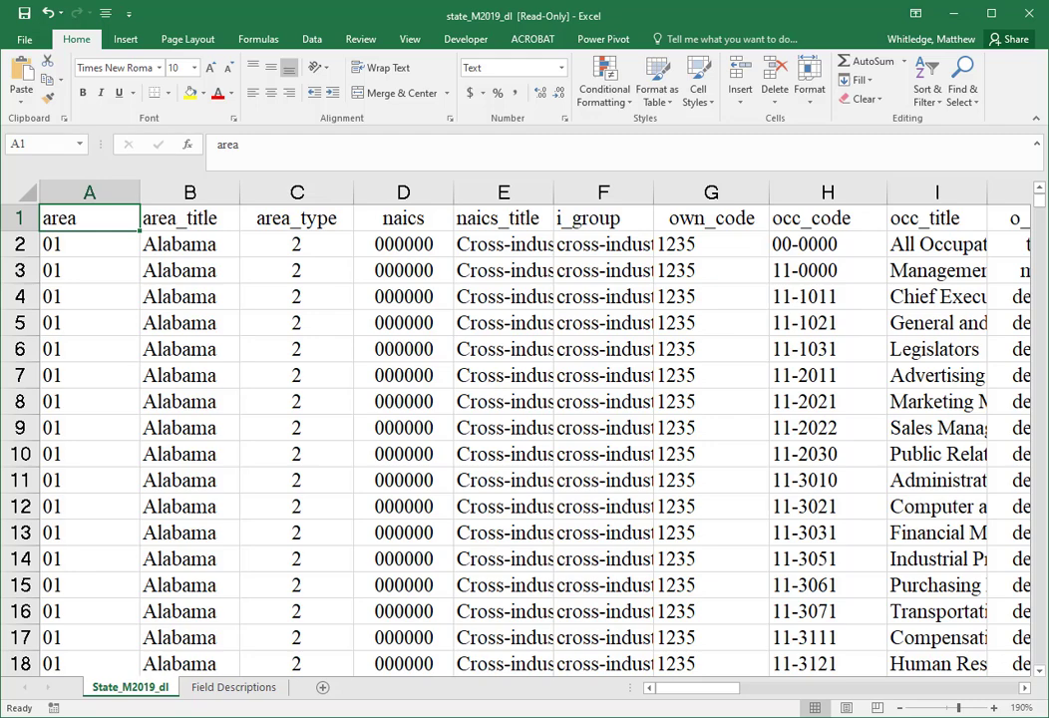
- Check how far the records extend down column A and turn on filtering for the header row from area to hourly
key("ctrl+shift+Down")
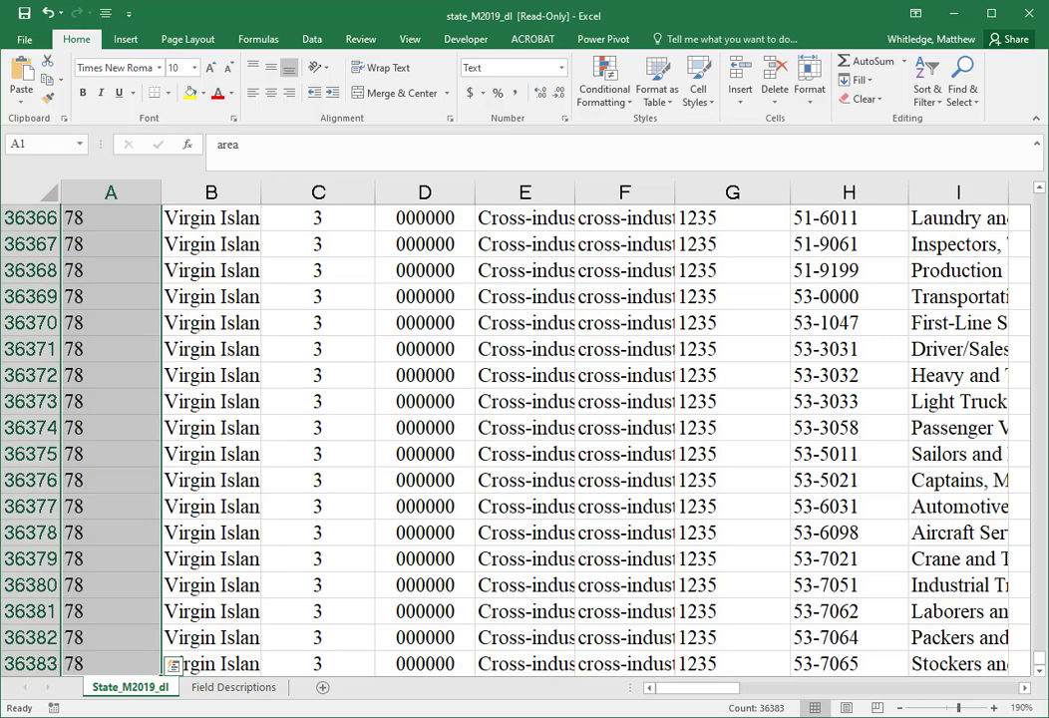
key("ctrl+Home")
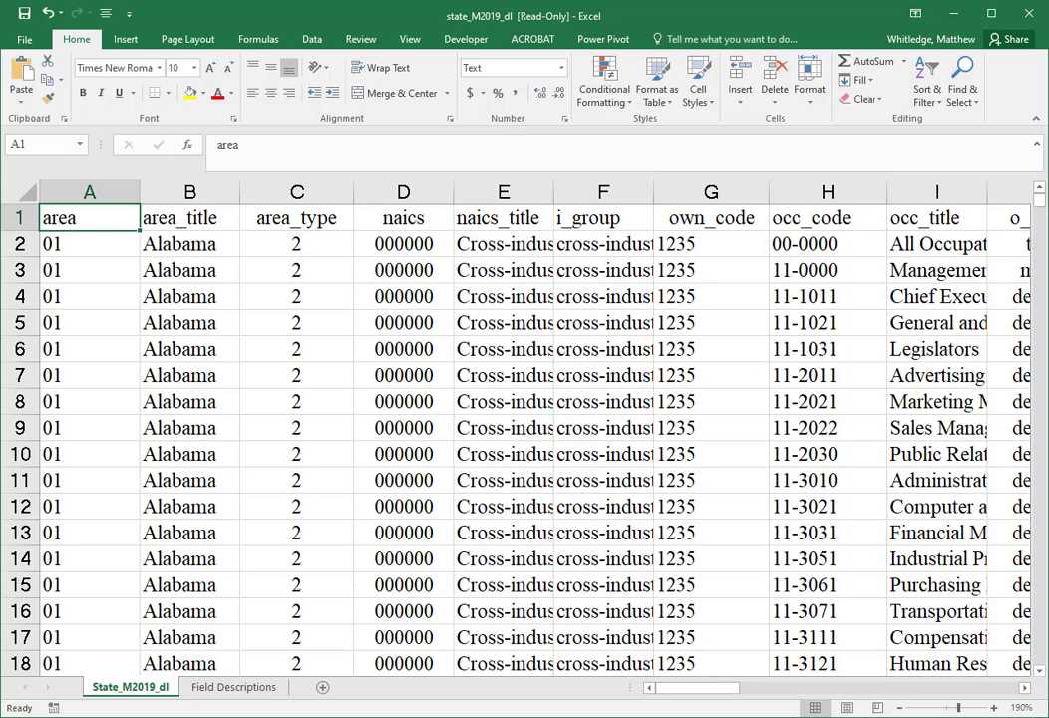
key("ctrl+shift+Right")
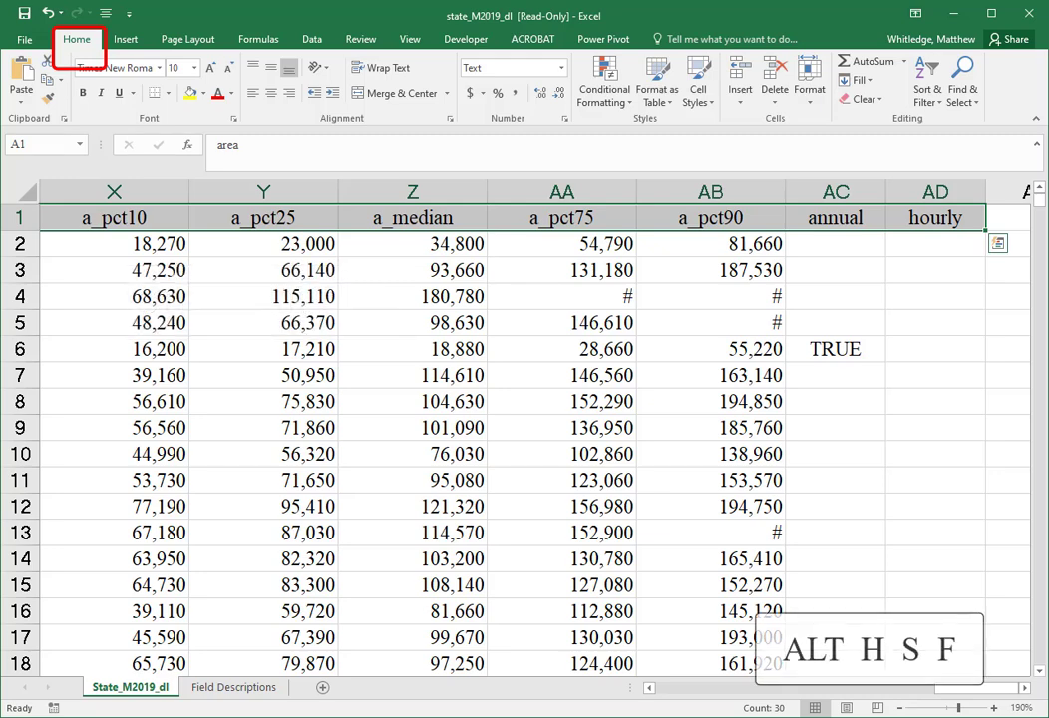
key("alt")
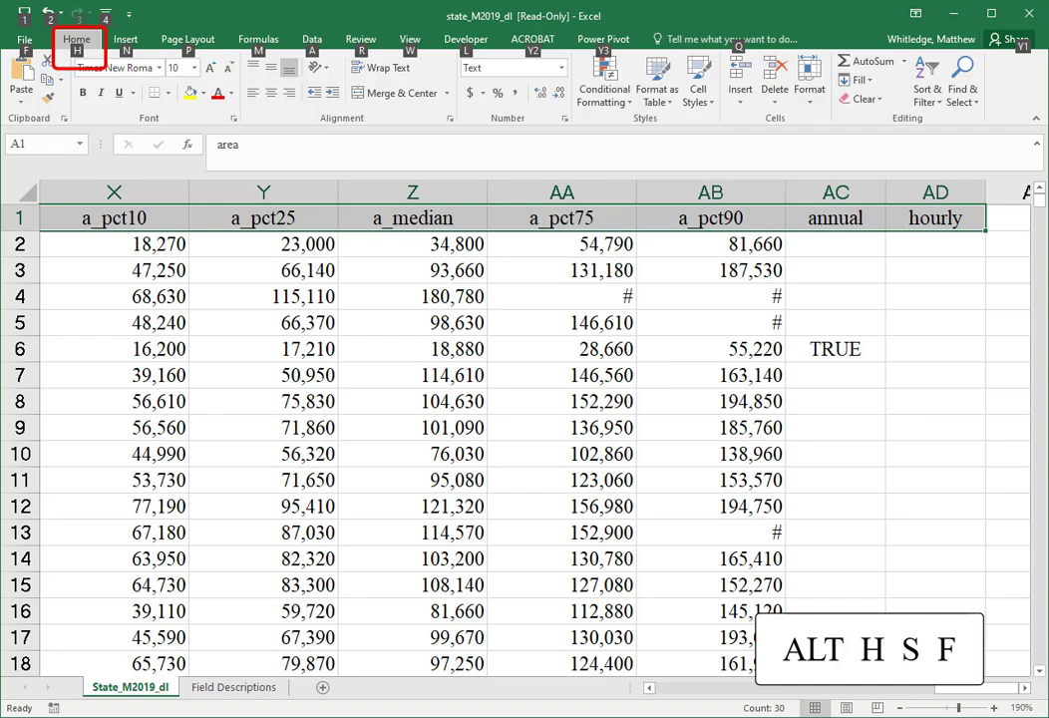
key("h")
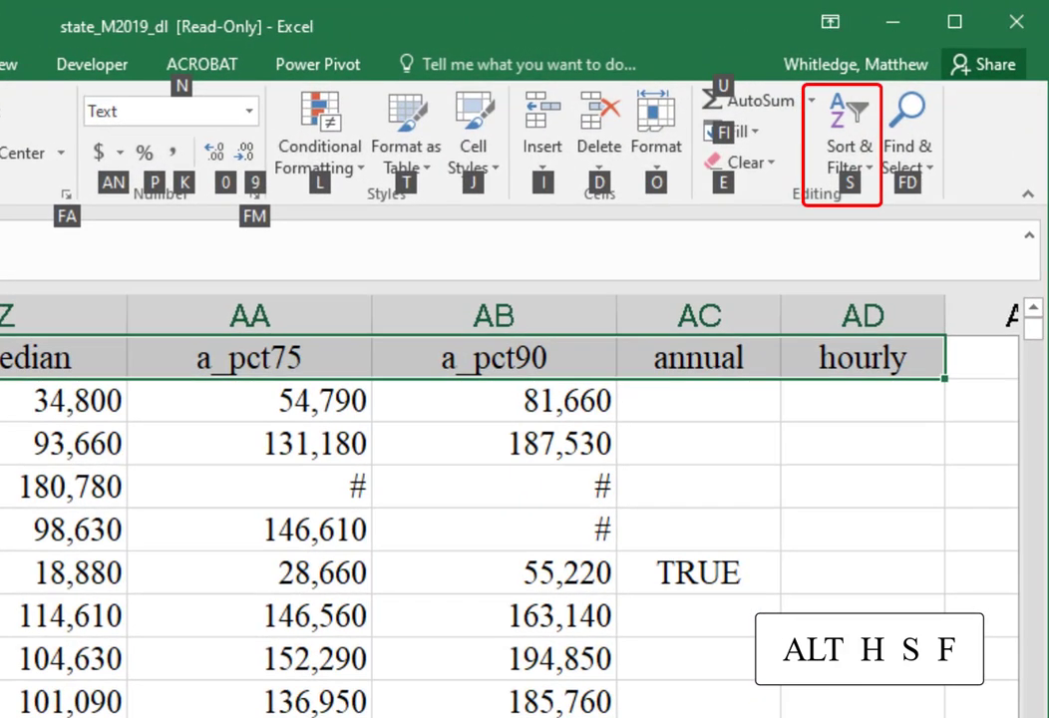
key("s")
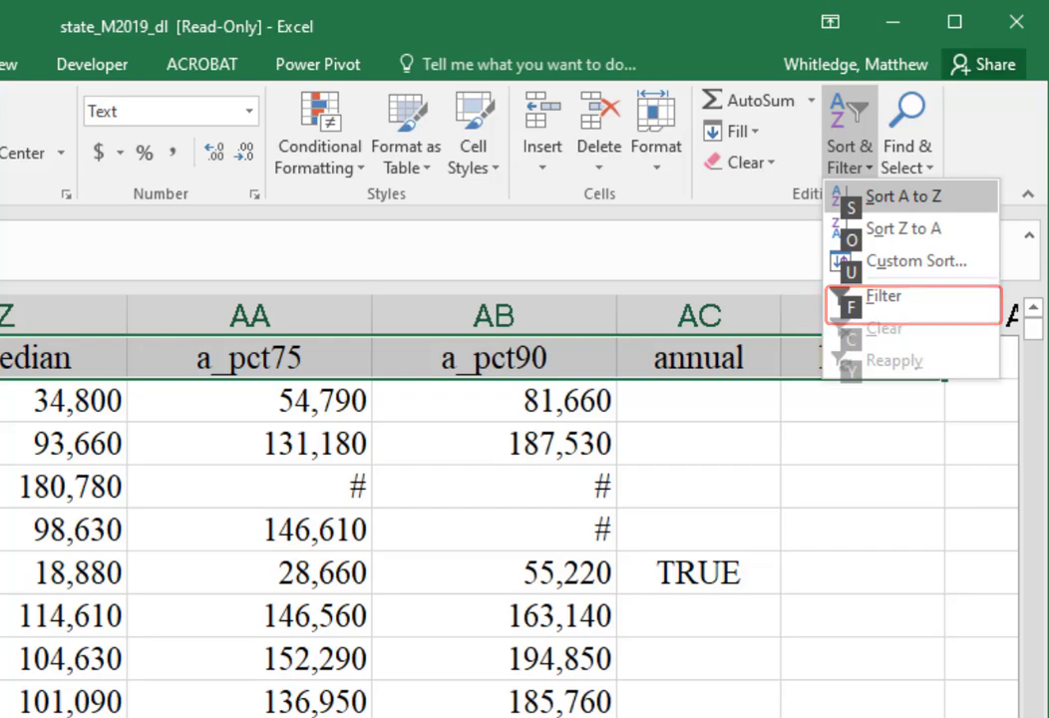
key("f")
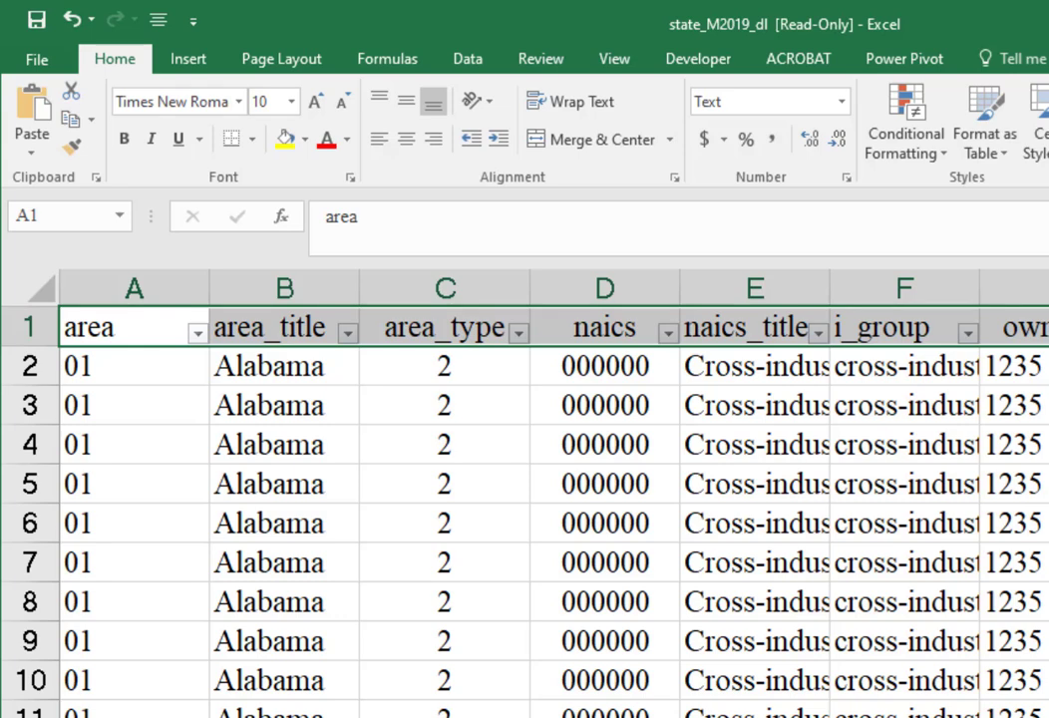
- View the filter options and values available for the area_type column, leaving all of them selected
left_click(127, 328)
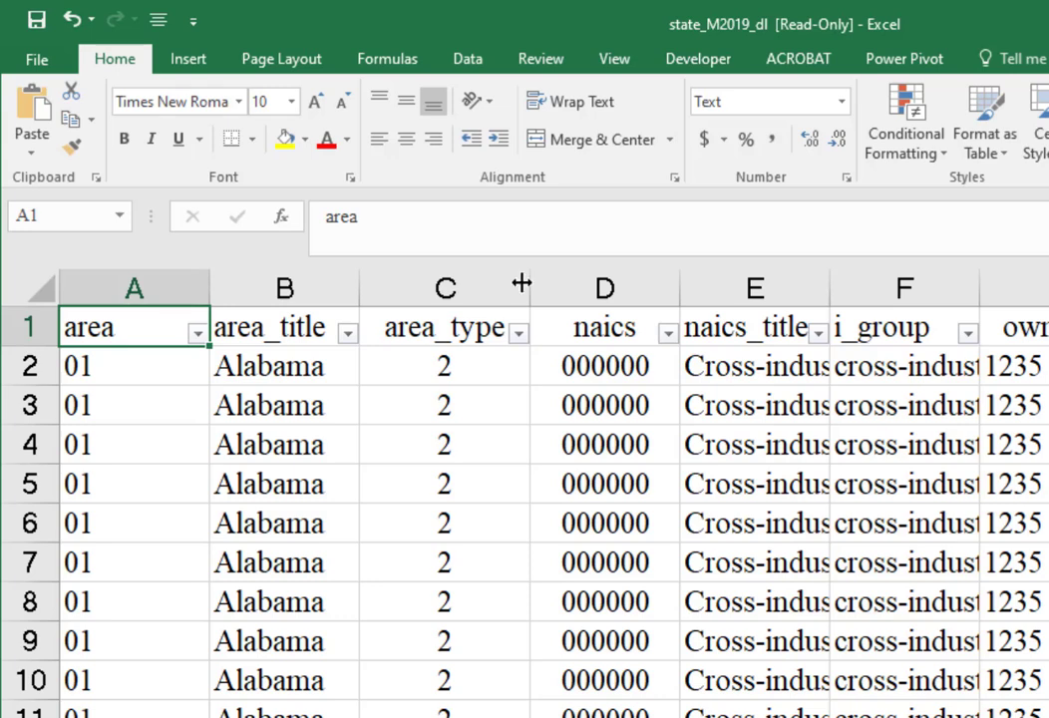
key("Right")
key("Right")
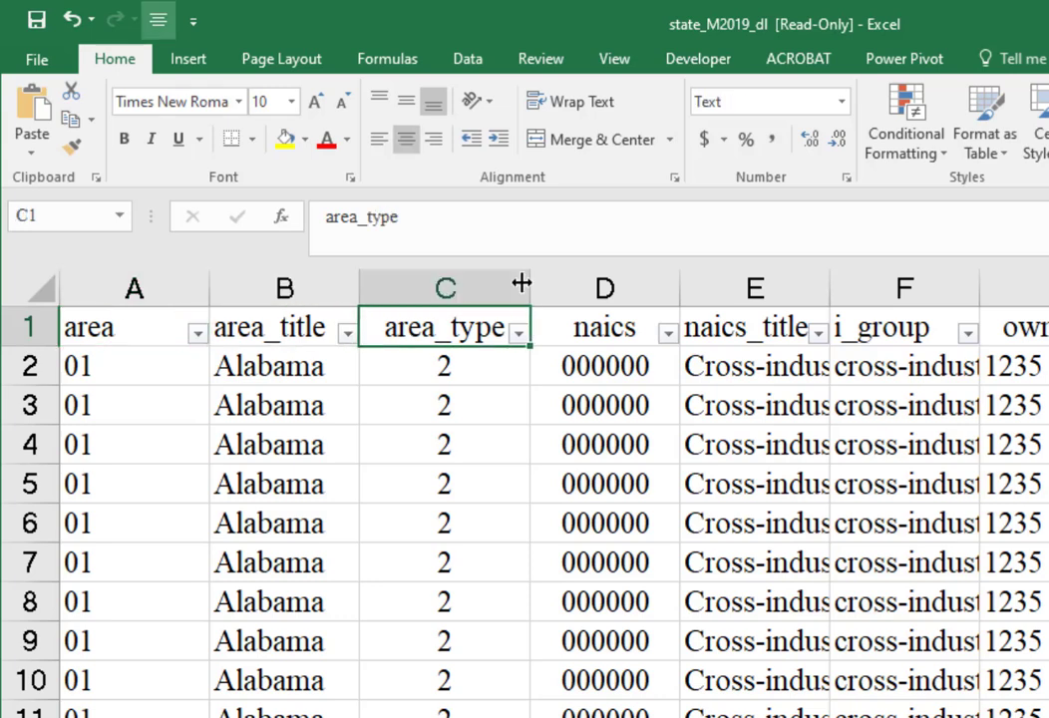
key("alt+Down")
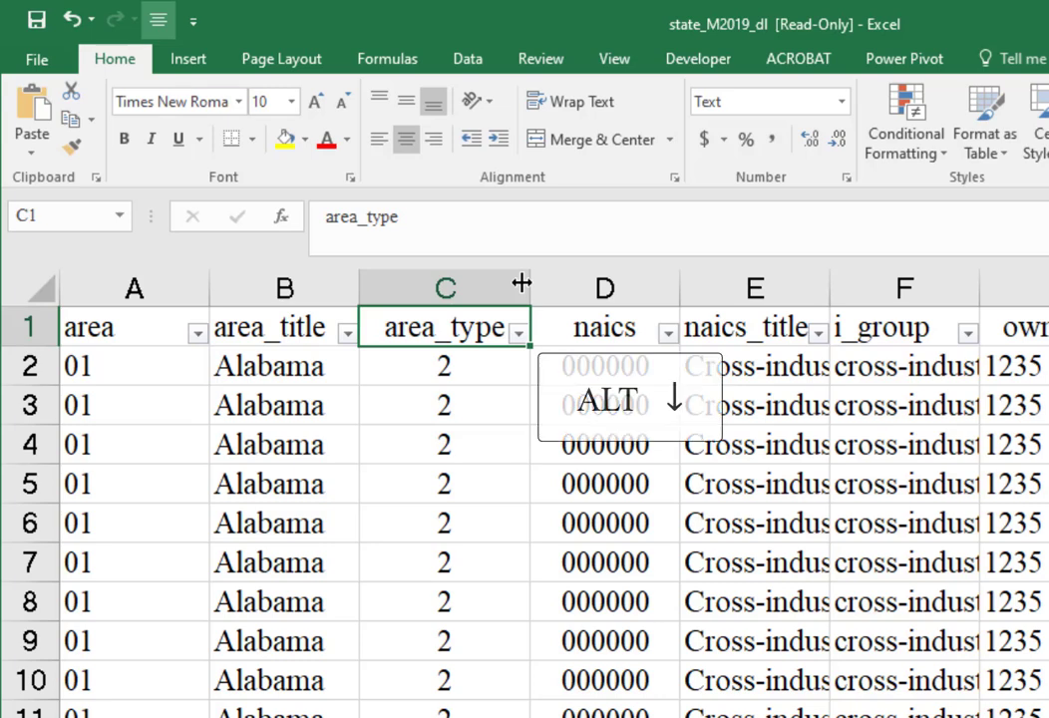
key("alt+Down")
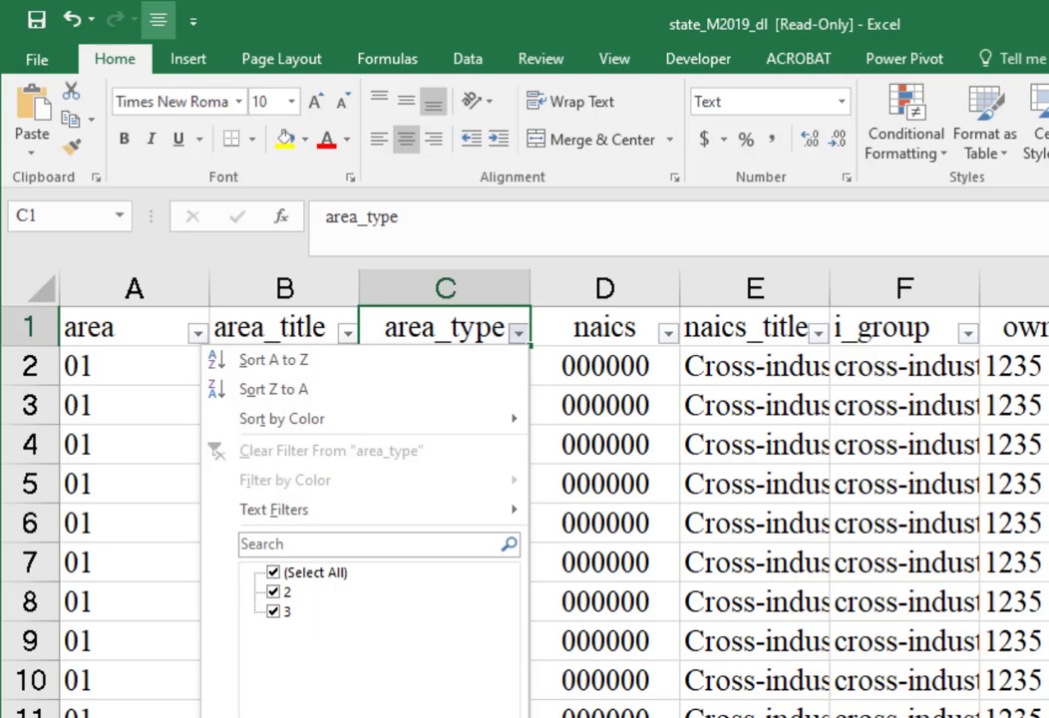
key("Return")
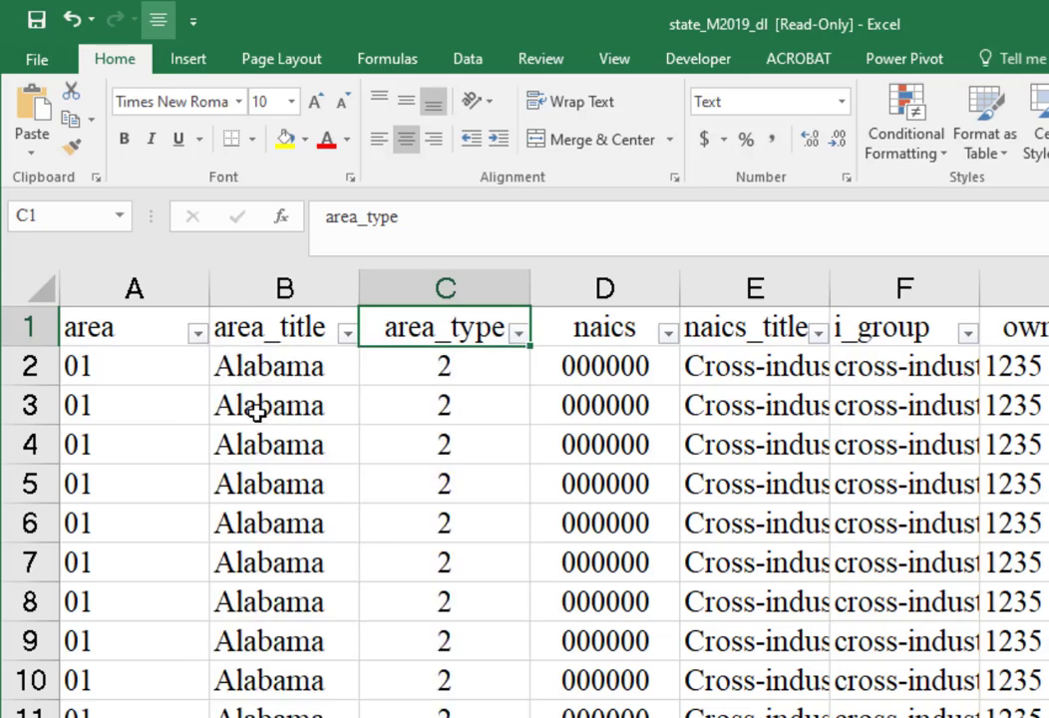
- Filter Alabama and Alaska out of the area_title column and clear that filter again
left_click(346, 337)
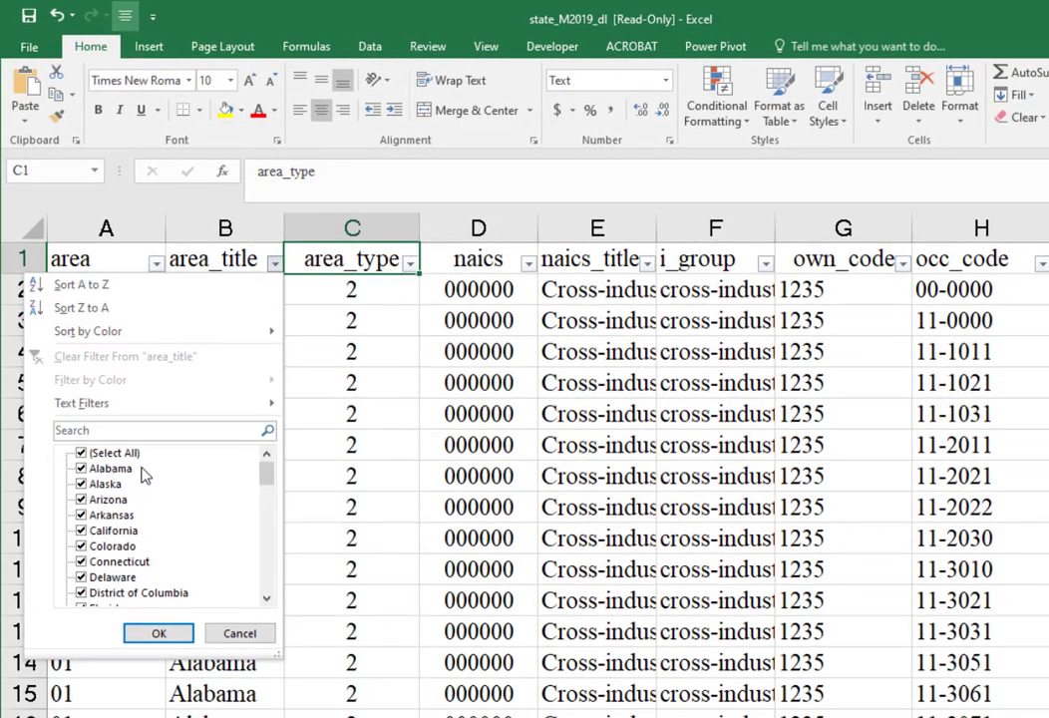
left_click(82, 468)
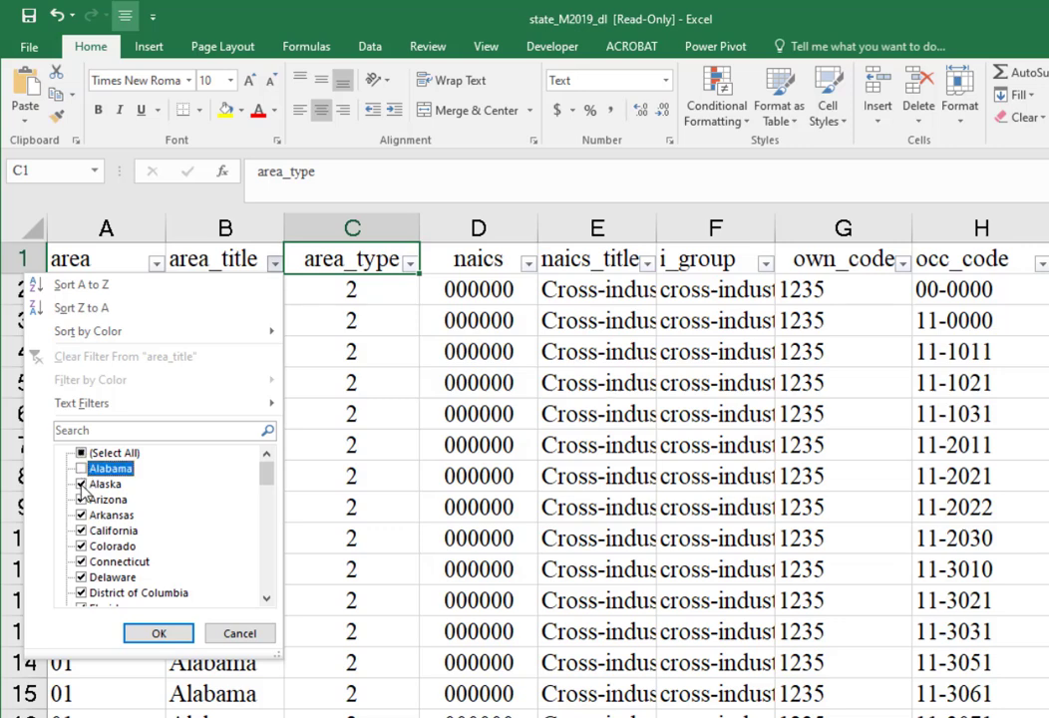
left_click(82, 484)
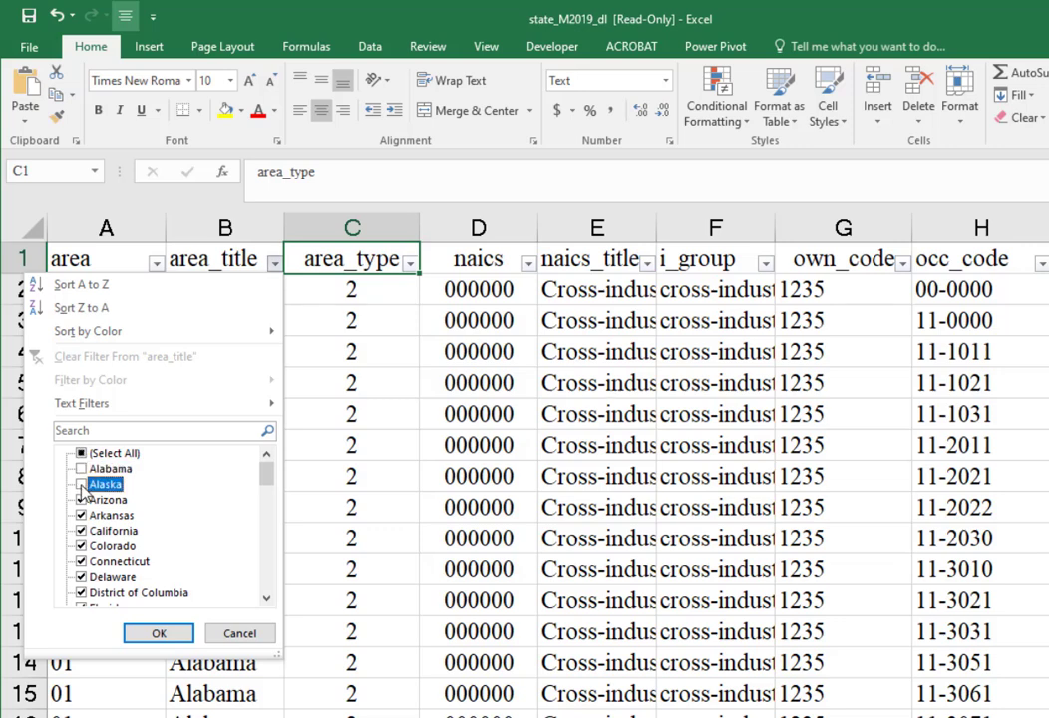
left_click(185, 642)
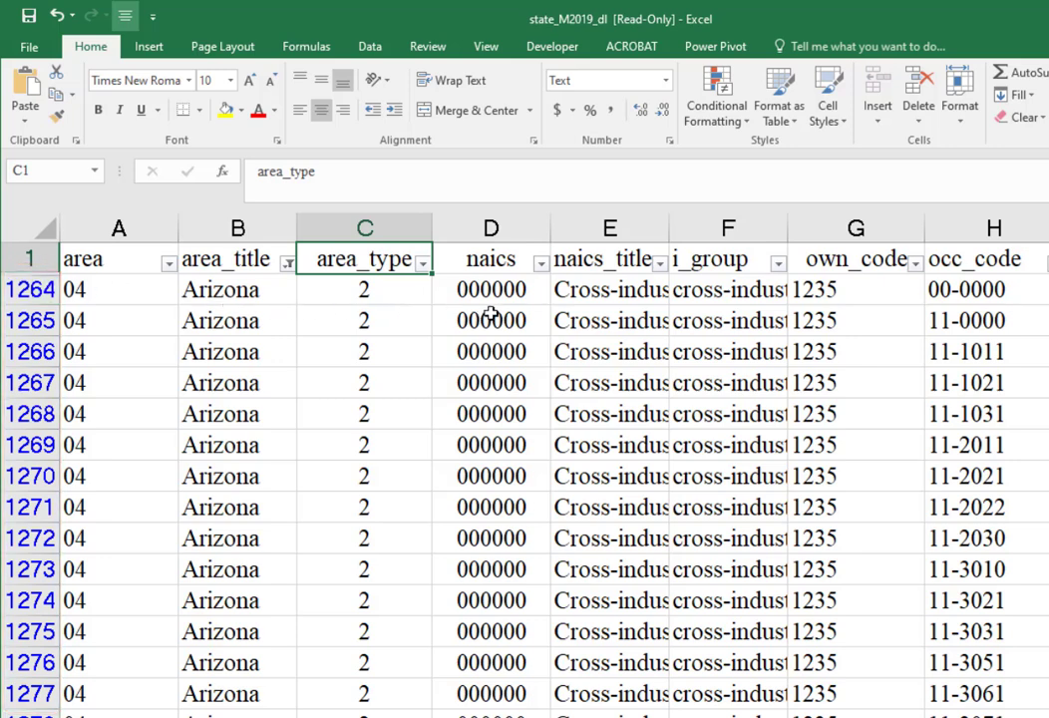
left_click(288, 264)
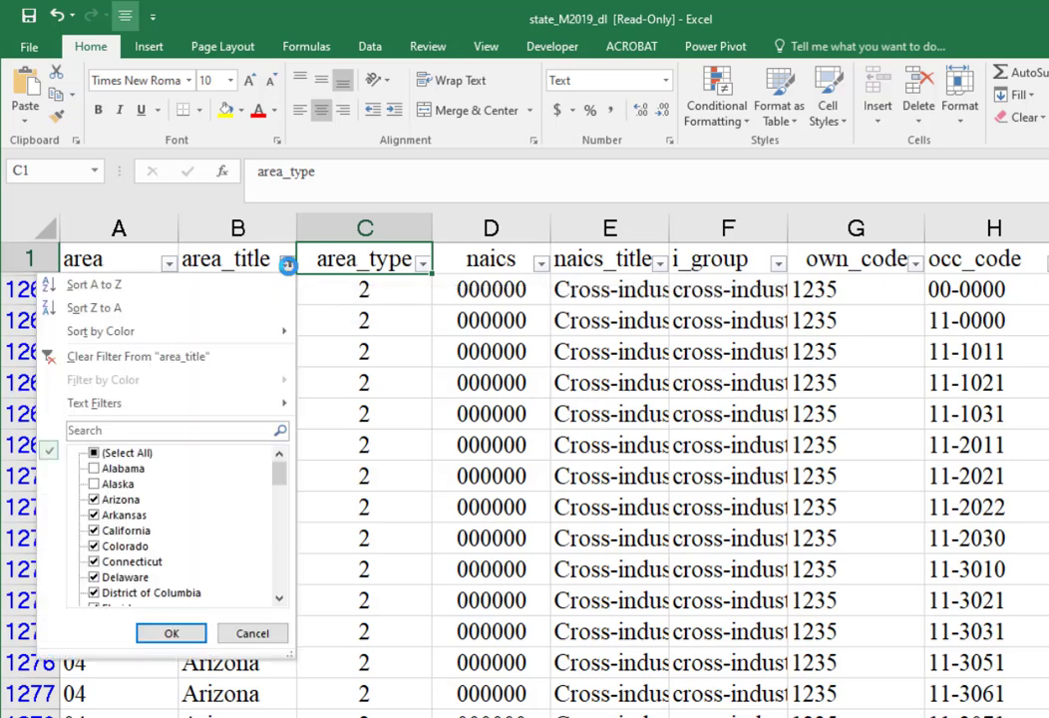
left_click(256, 368)
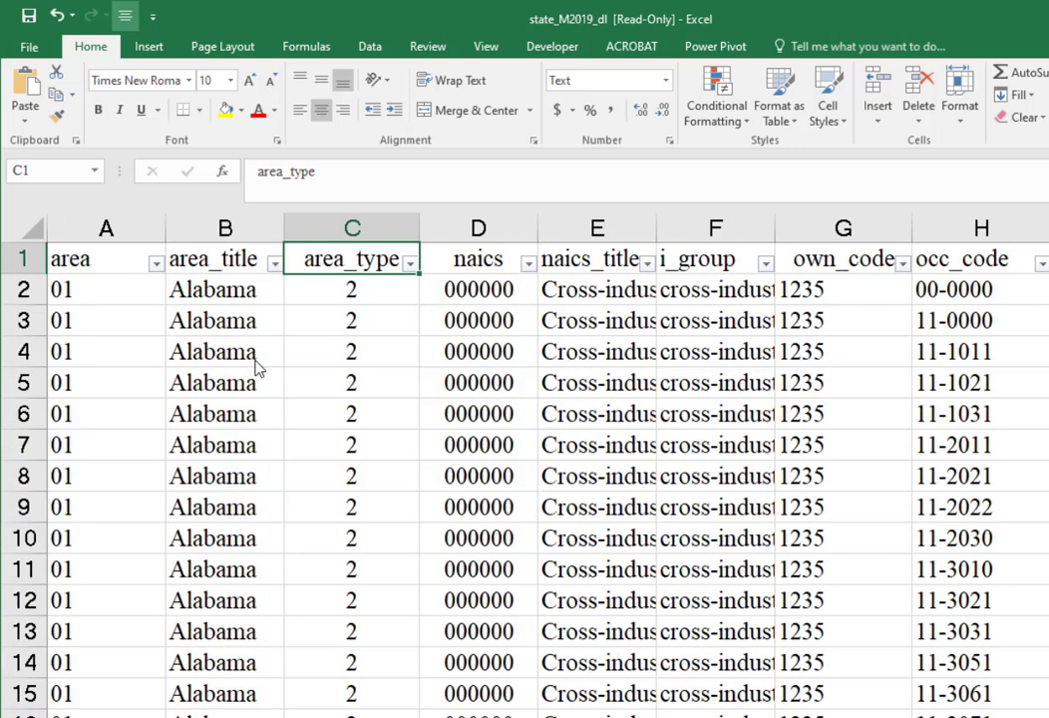
- Filter the area_title column to show only the Mississippi records
left_click(274, 264)
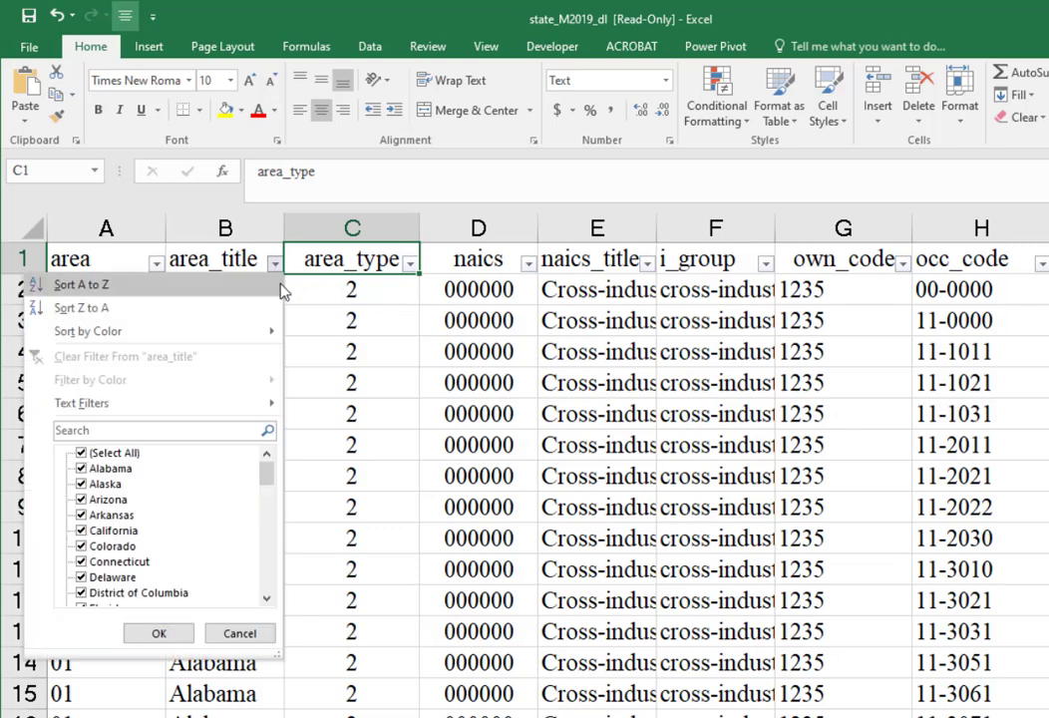
left_click(81, 455)
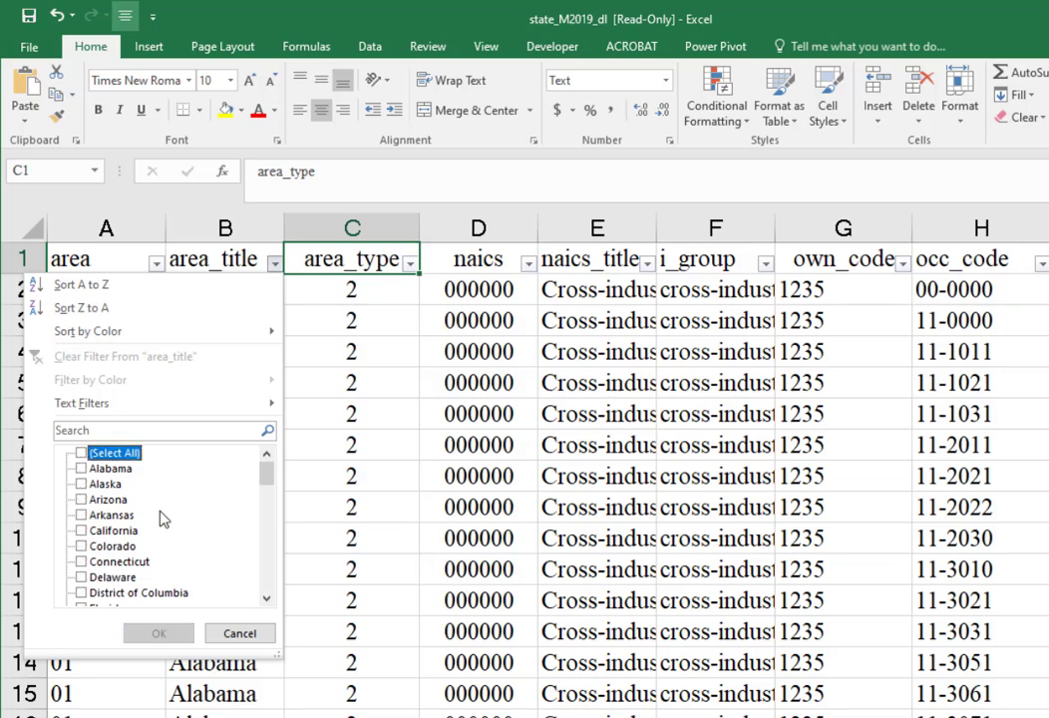
scroll(160, 518, "down", 6)
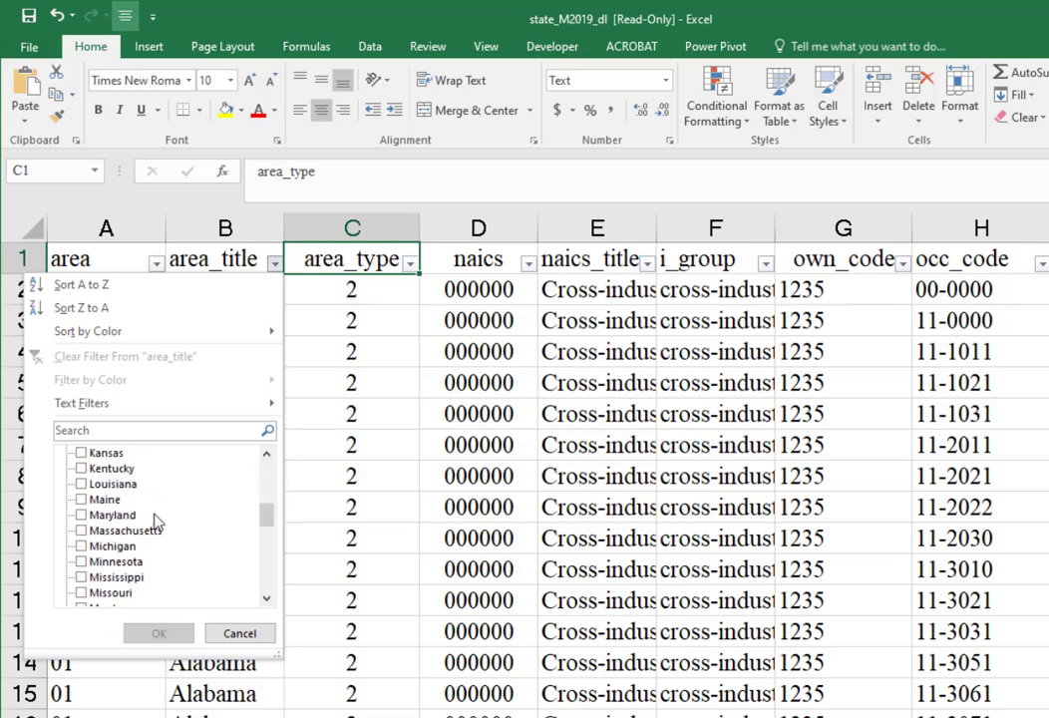
scroll(155, 519, "down", 1)
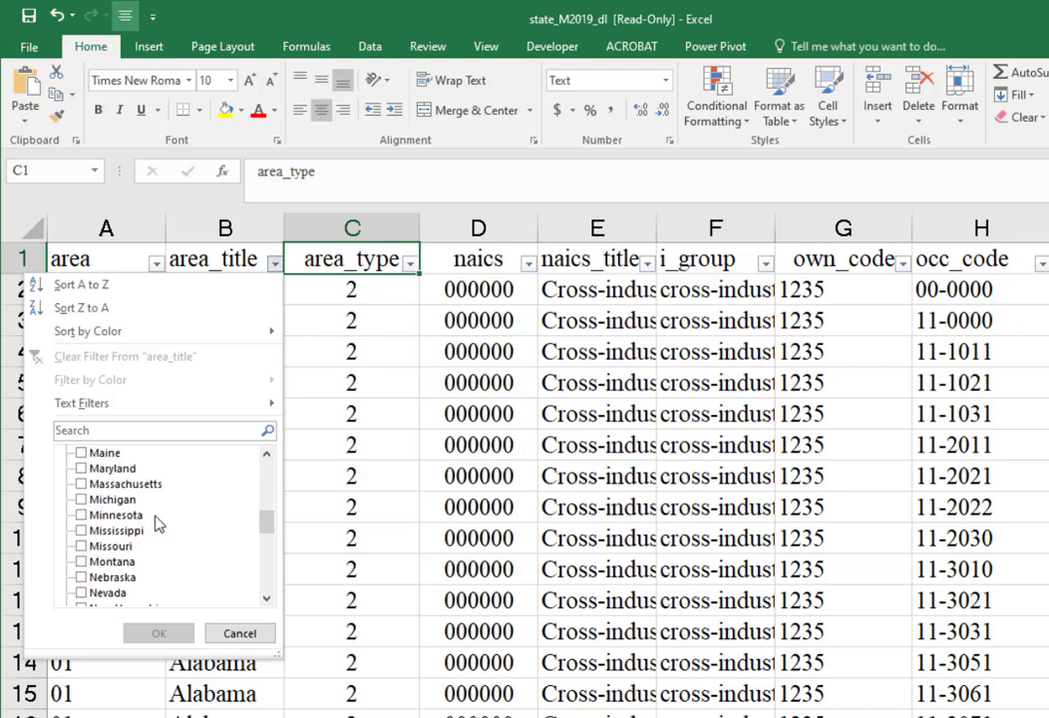
left_click(82, 532)
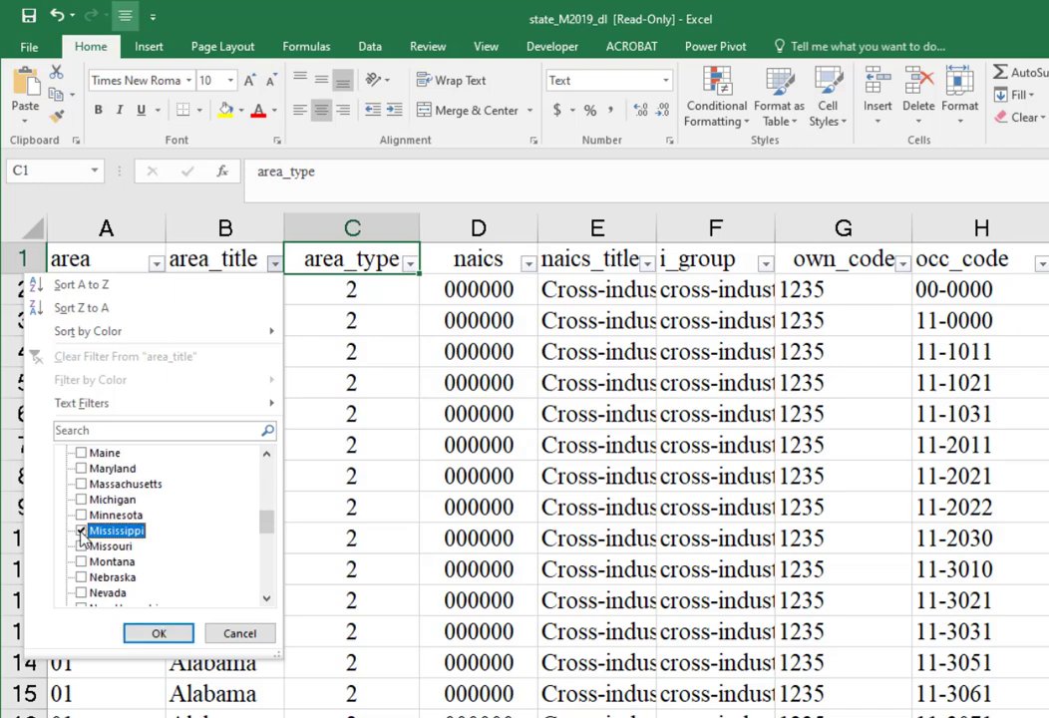
left_click(177, 640)
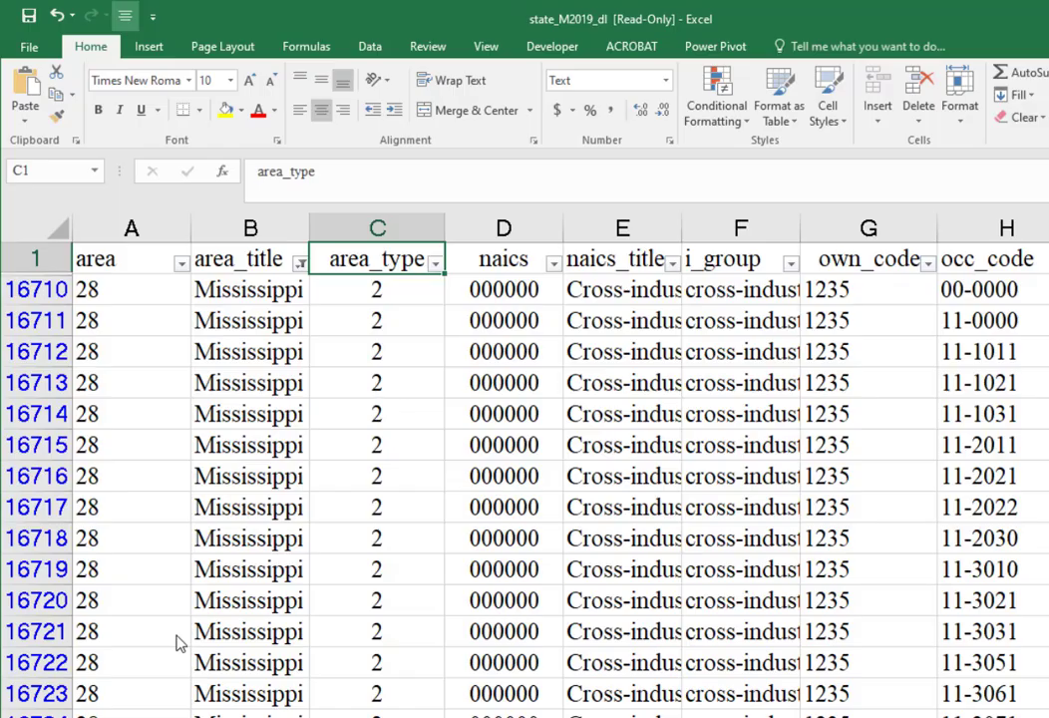
- Check how far the filtered Mississippi records extend down the area column and return to cell A1
left_click(160, 292)
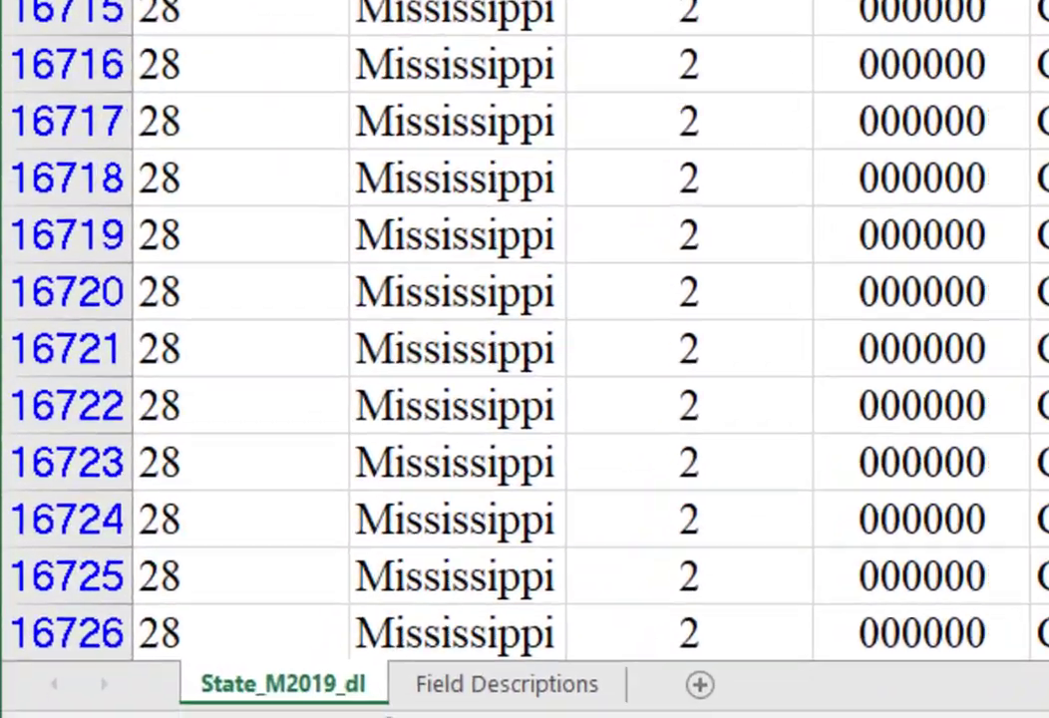
key("ctrl+shift+Down")
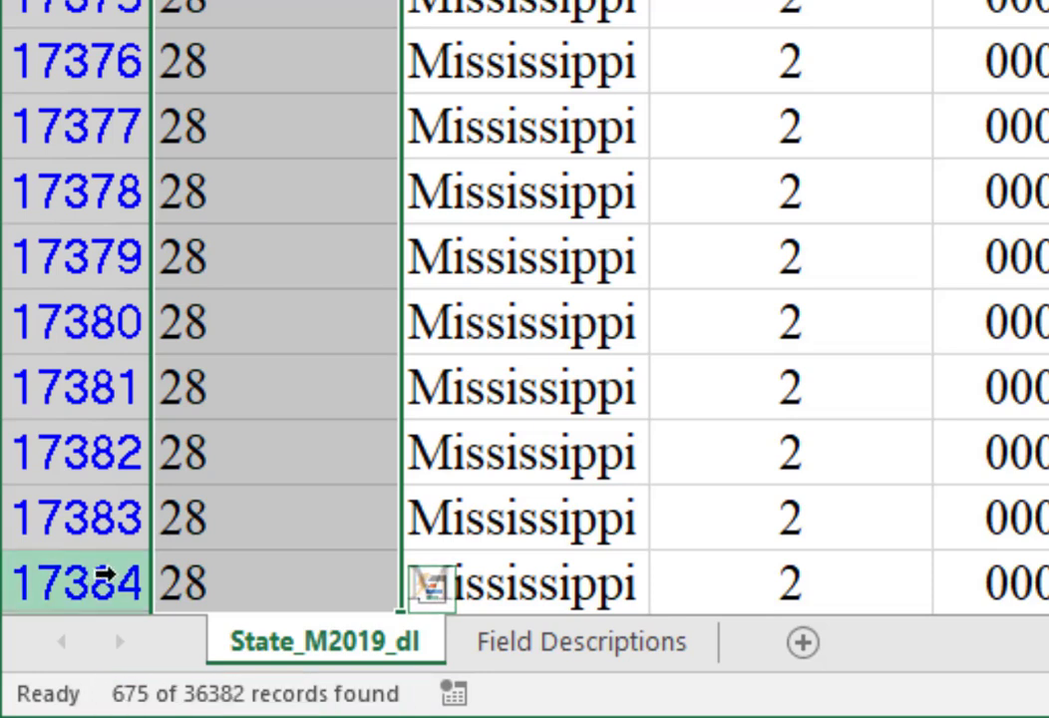
key("ctrl+Home")
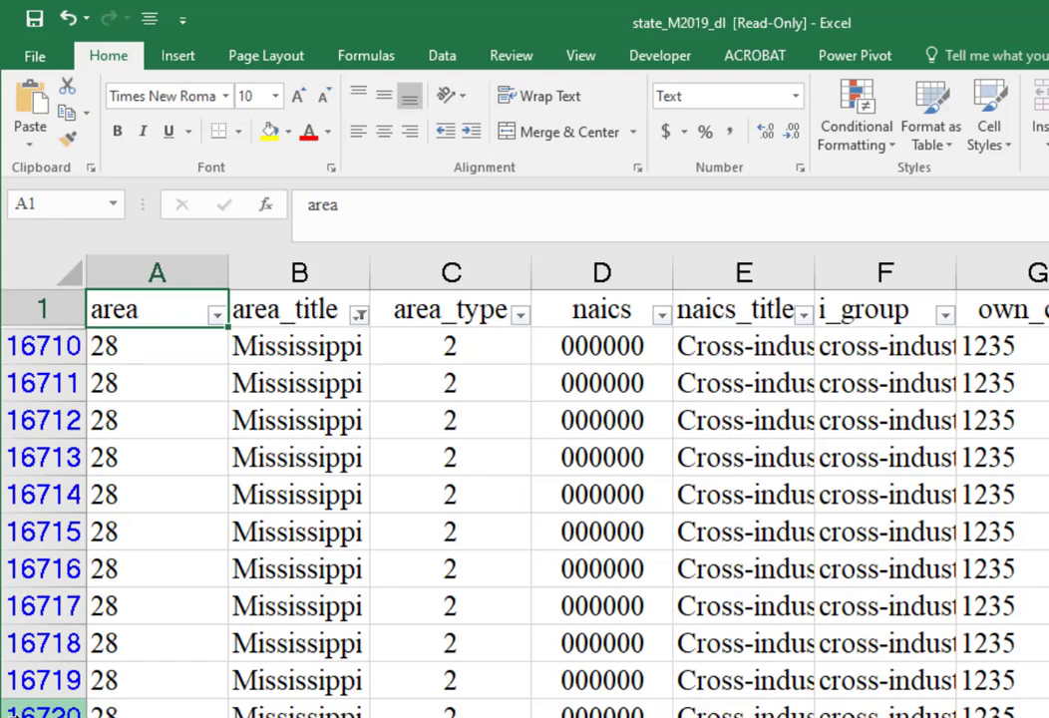
- Examine the column headings from area through jobs_1000 and return to the occ_title header
key("Right")
key("Right")
key("Right")
key("Right")
key("Right")
key("Right")
key("Right")
key("Right")
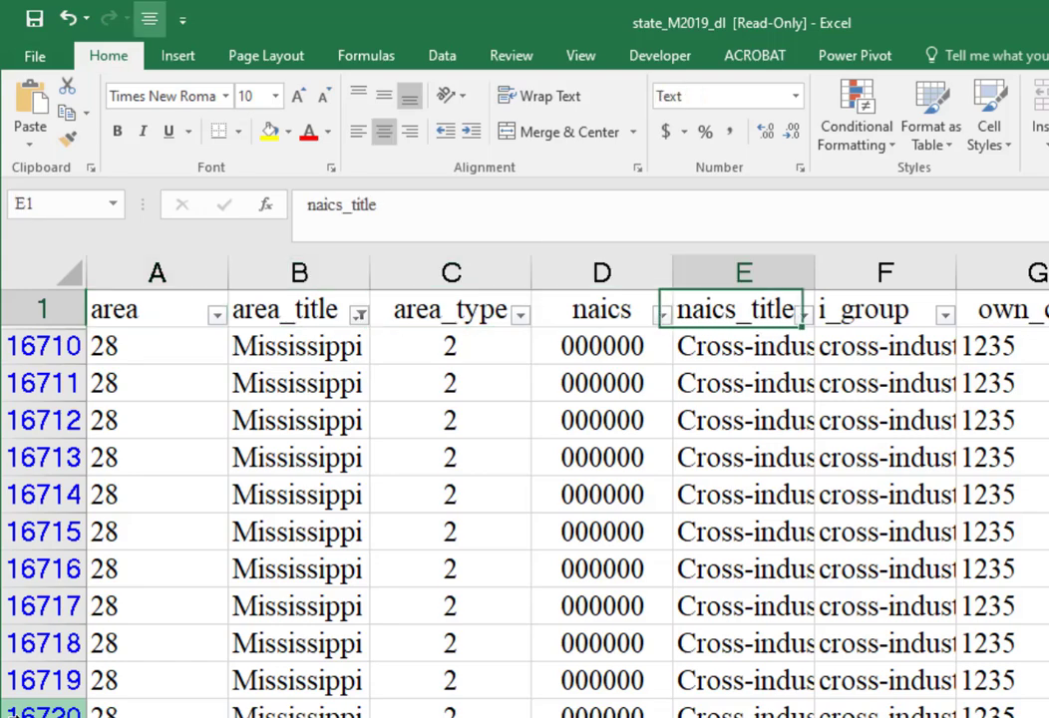
key("Right")
key("Right")
key("Right")
key("Right")
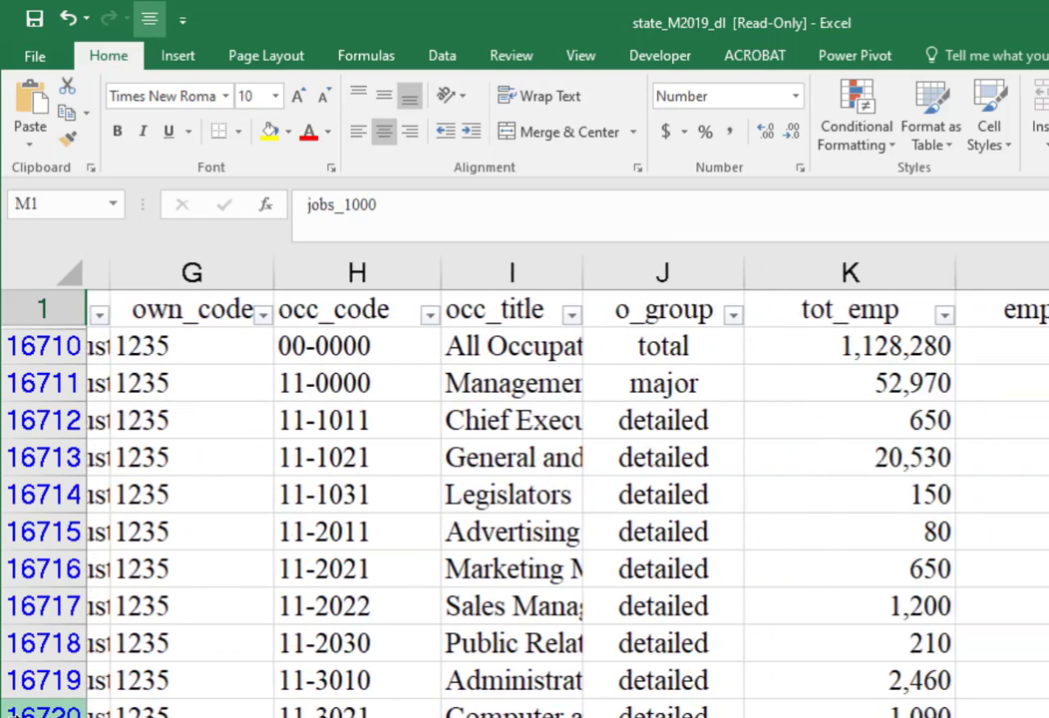
key("Left")
key("Left")
key("Left")
key("Left")
key("Left")
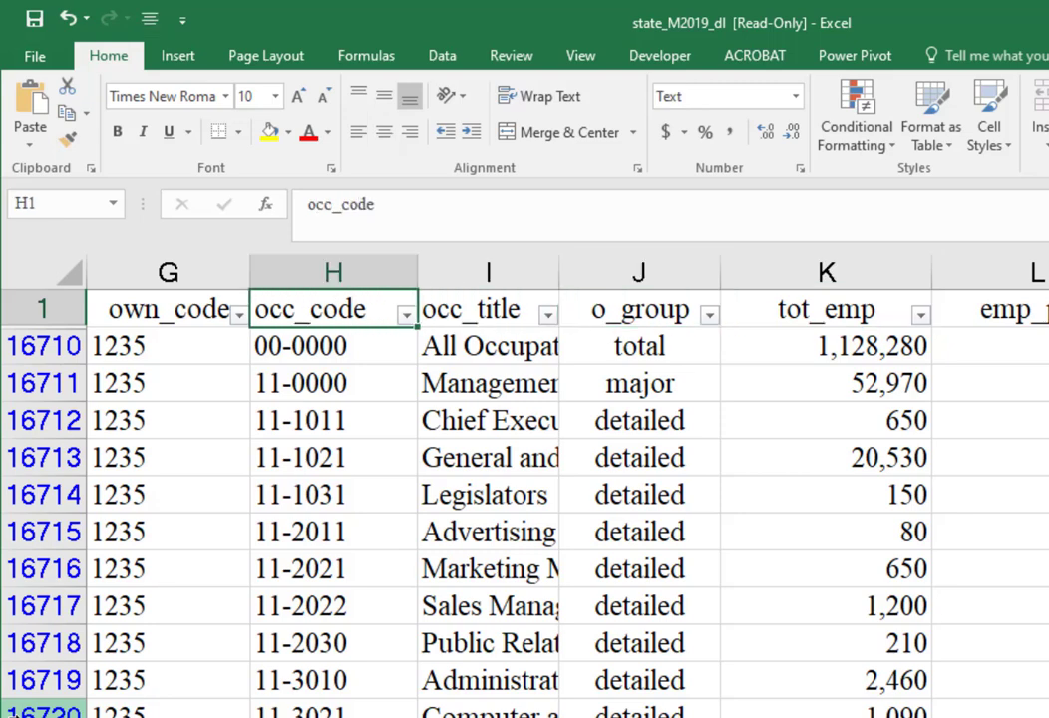
key("Right")
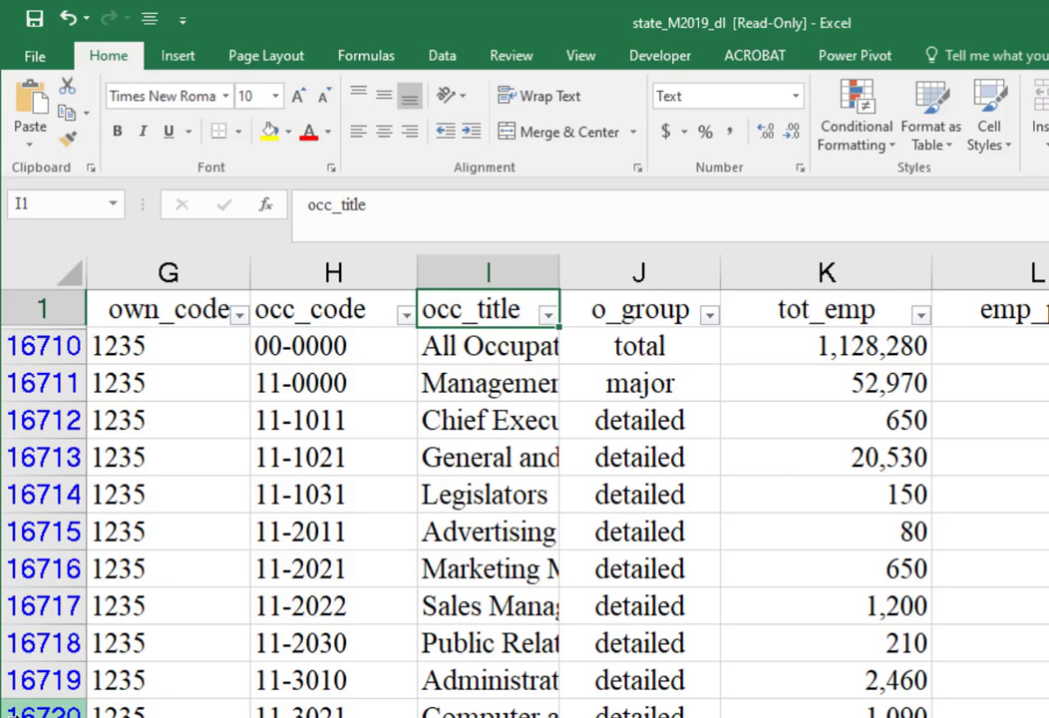
- Fit the occ_title column's width to the "General and Operations Managers" entry
key("Down")
key("alt+h")
key("o")
key("i")
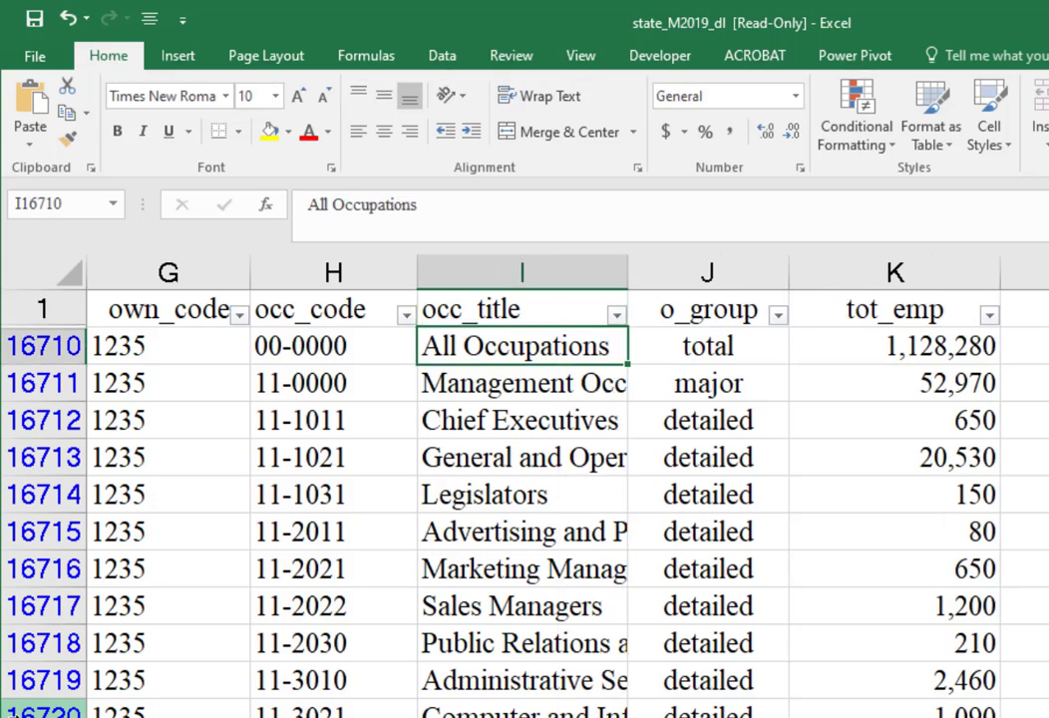
key("Down")
key("Down")
key("Down")
key("alt+h")
key("o")
key("i")
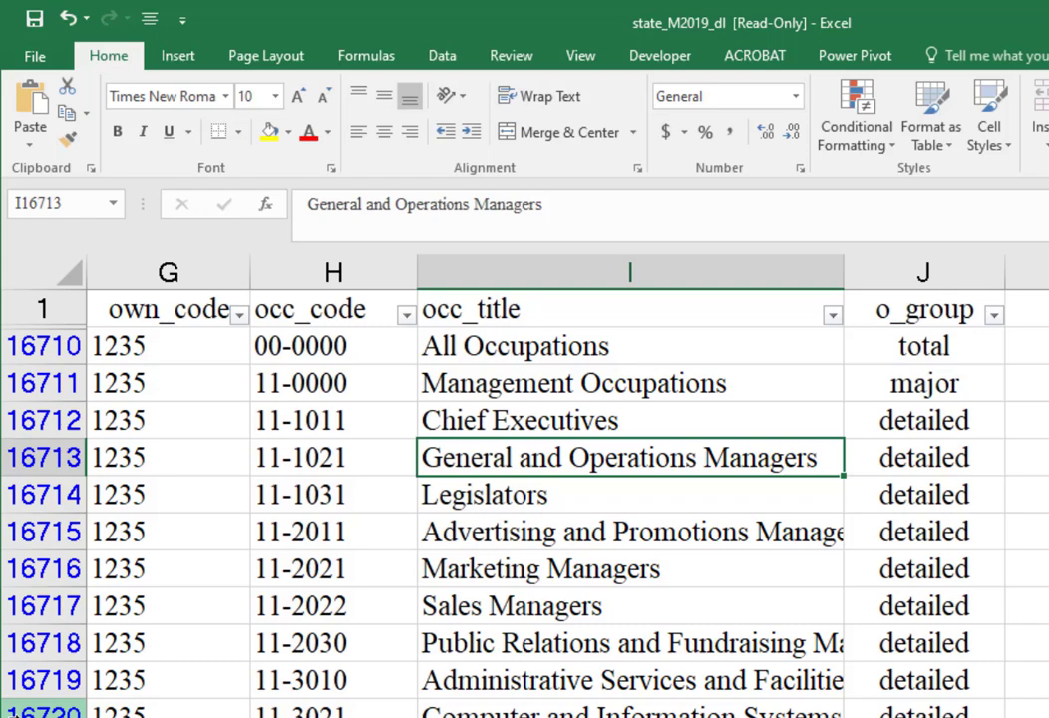
- Look down the occ_code column for the 13-0000 business and financial group and its occupations from 13-2011 onward
scroll(339, 494, "down", 10)
left_click(339, 494)
scroll(339, 496, "down", 1)
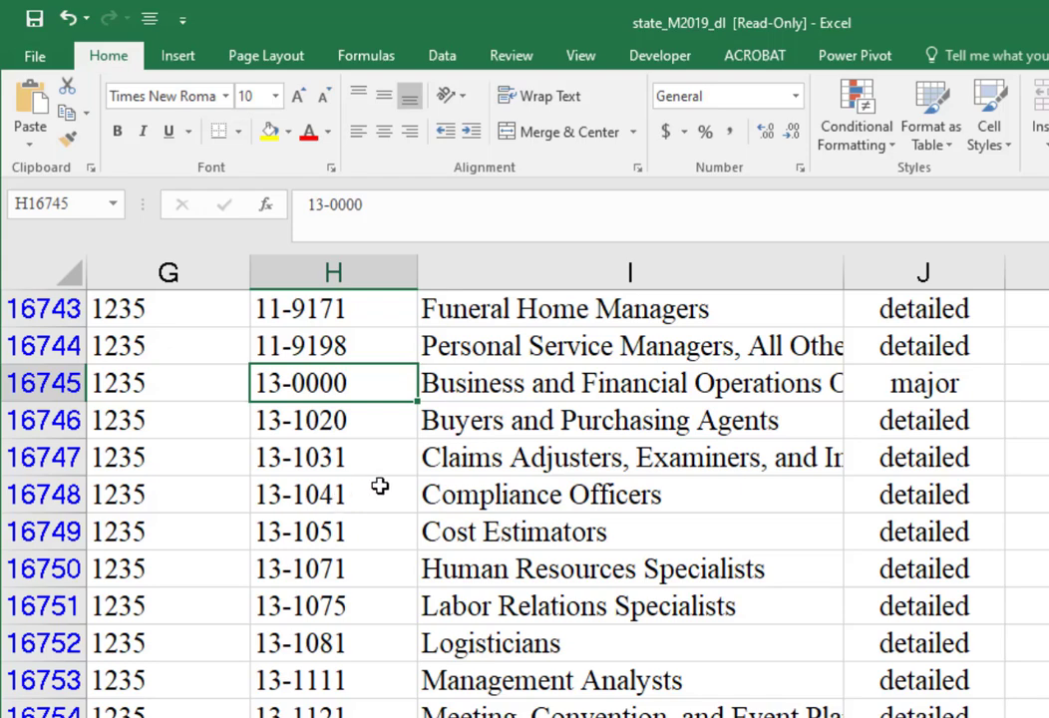
scroll(380, 487, "down", 5)
left_click_drag(459, 714, 362, 397)
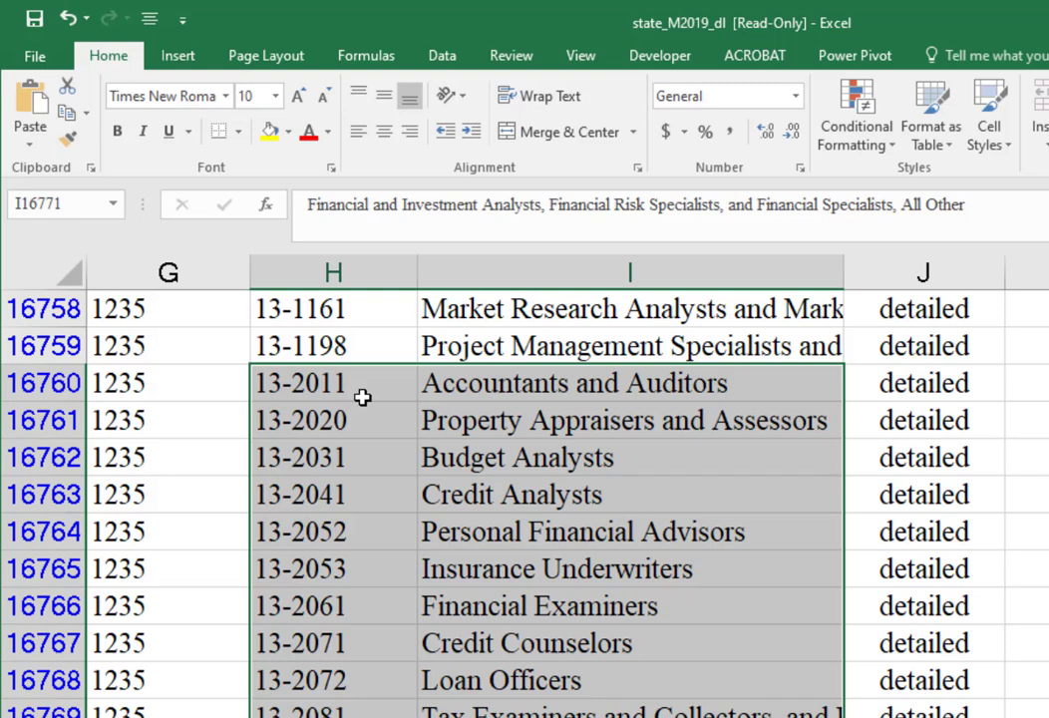
left_click(362, 396)
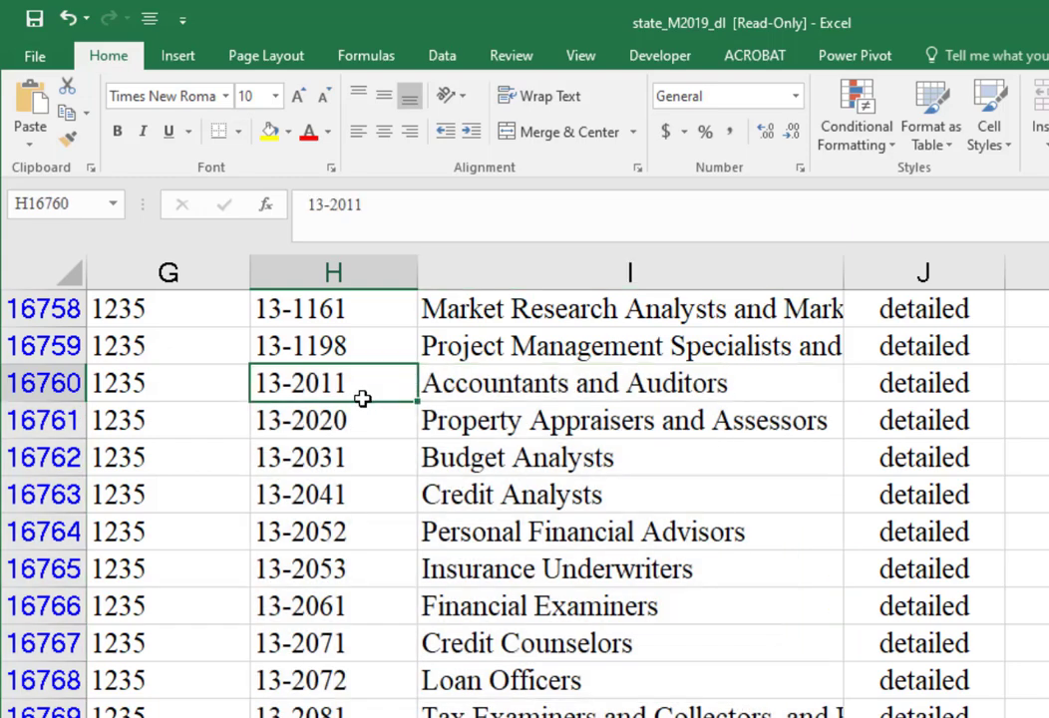
- Filter the occ_code column to show only codes that begin with 13-20
key("ctrl+Up")
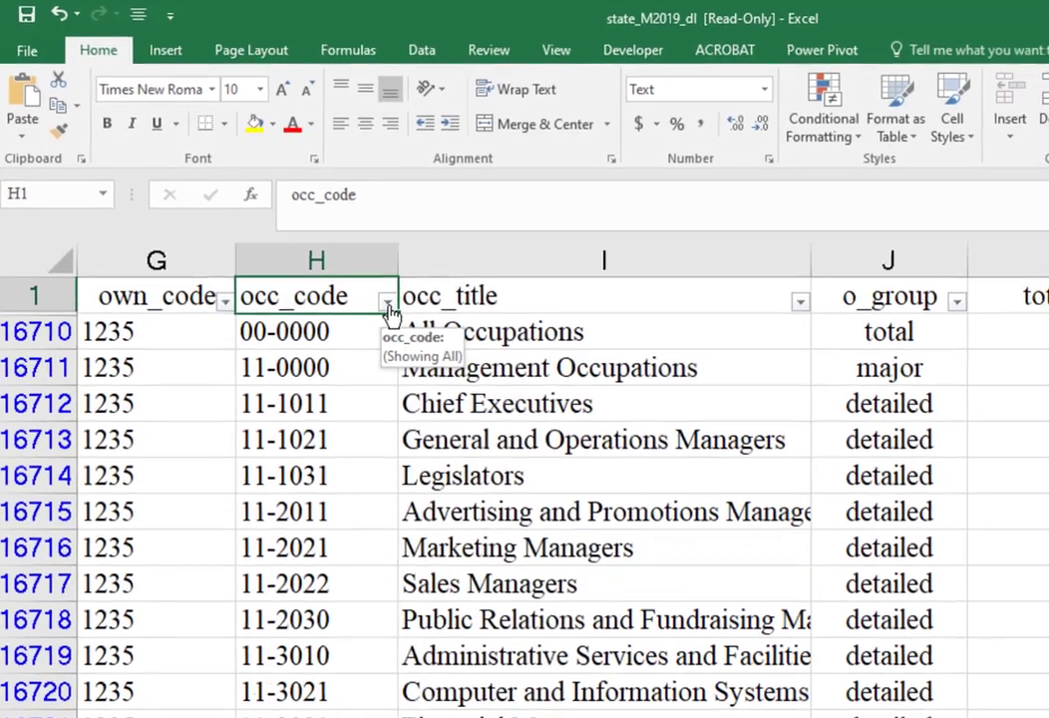
left_click(407, 317)
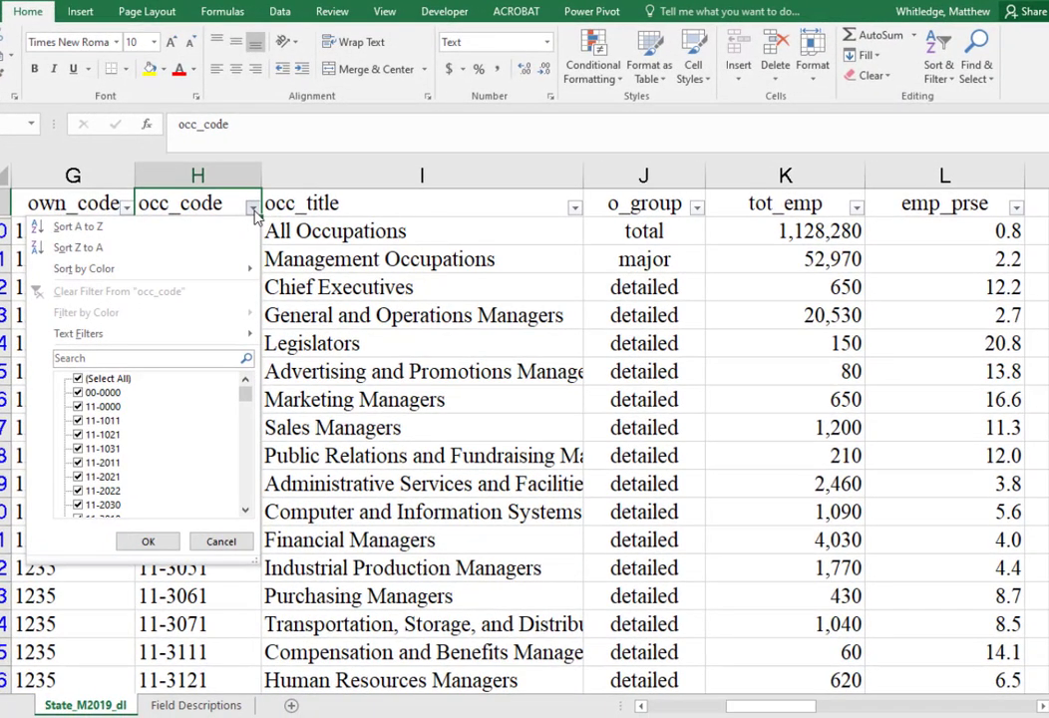
mouse_move(244, 340)
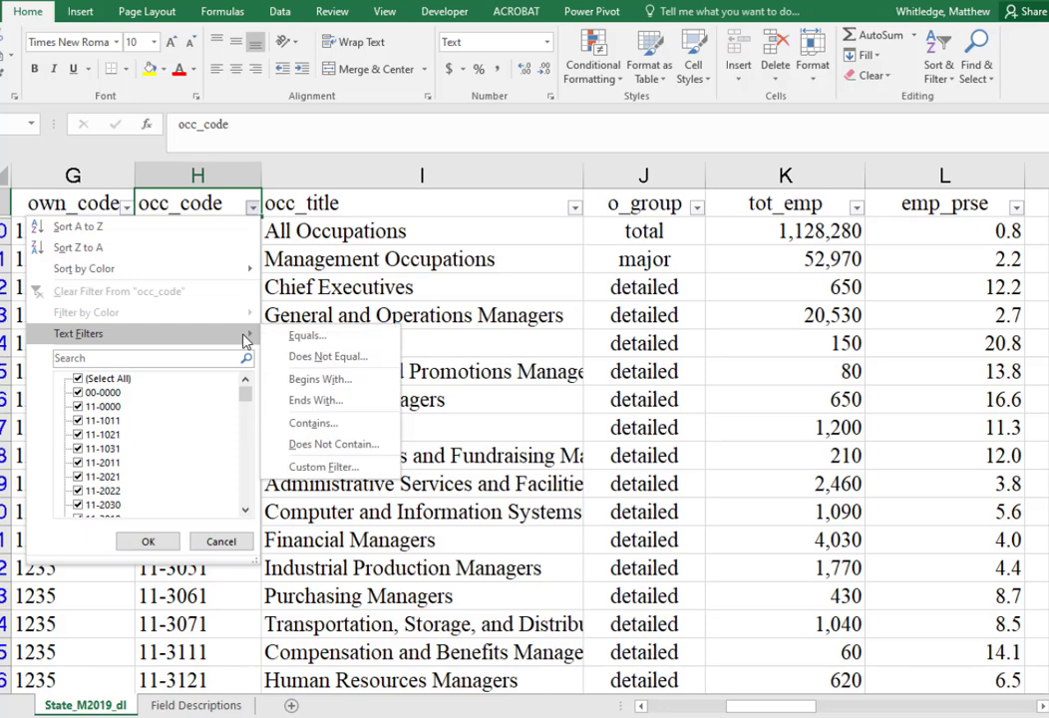
left_click(319, 380)
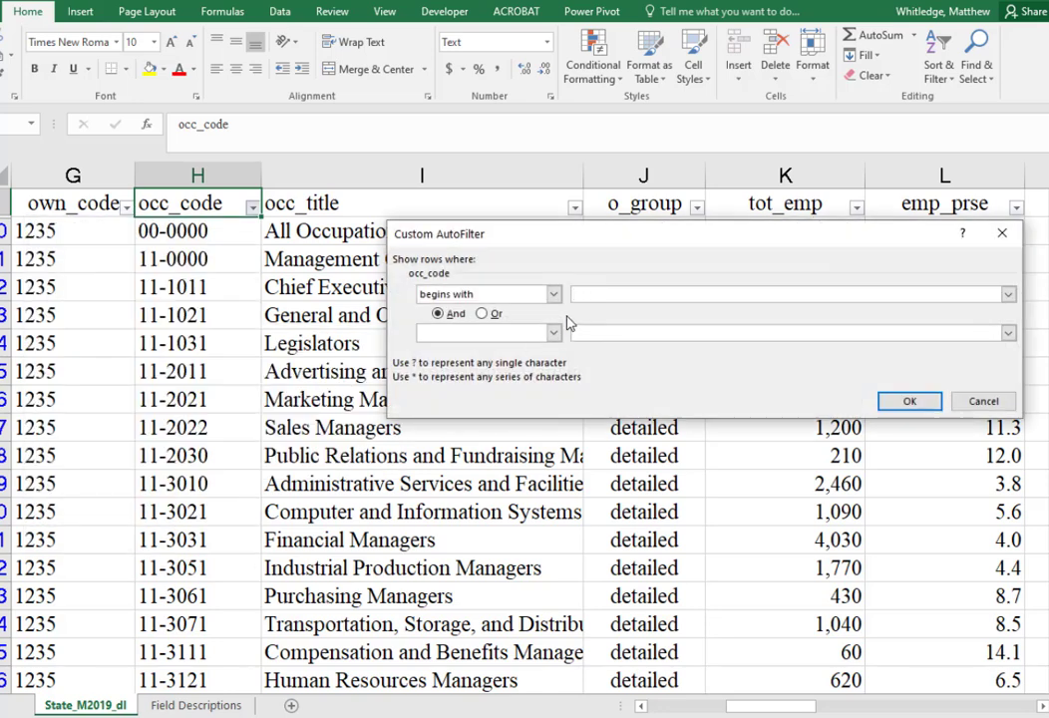
type("13-20")
left_click(911, 402)
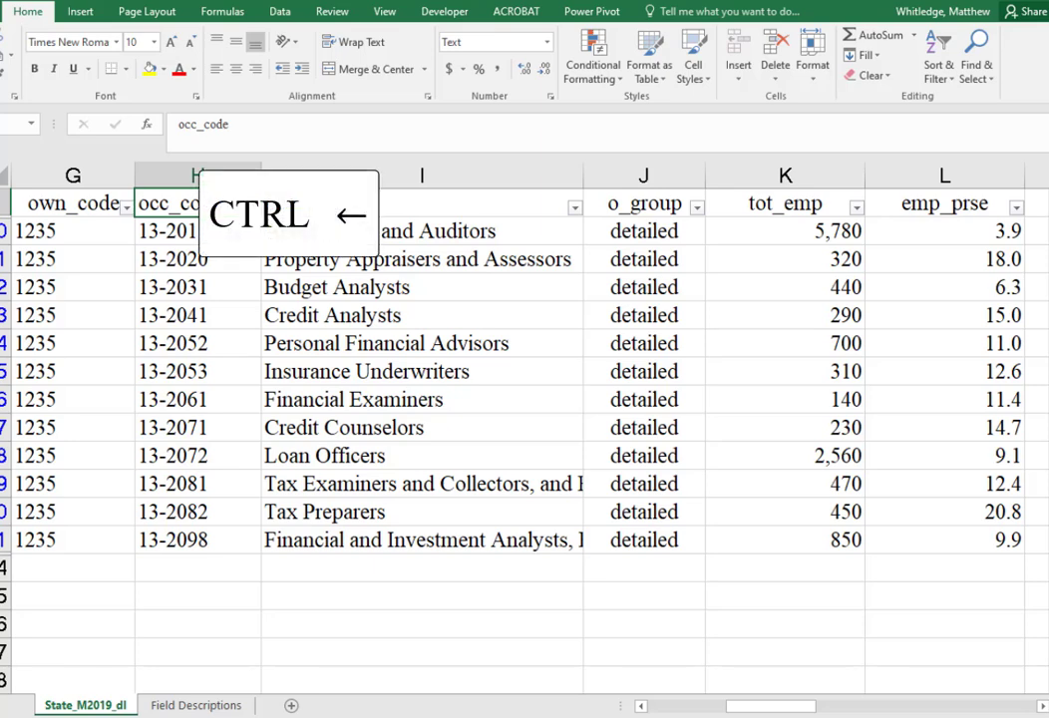
- Copy the whole filtered table with its headings, from the area column through the hourly column
key("ctrl+Left")
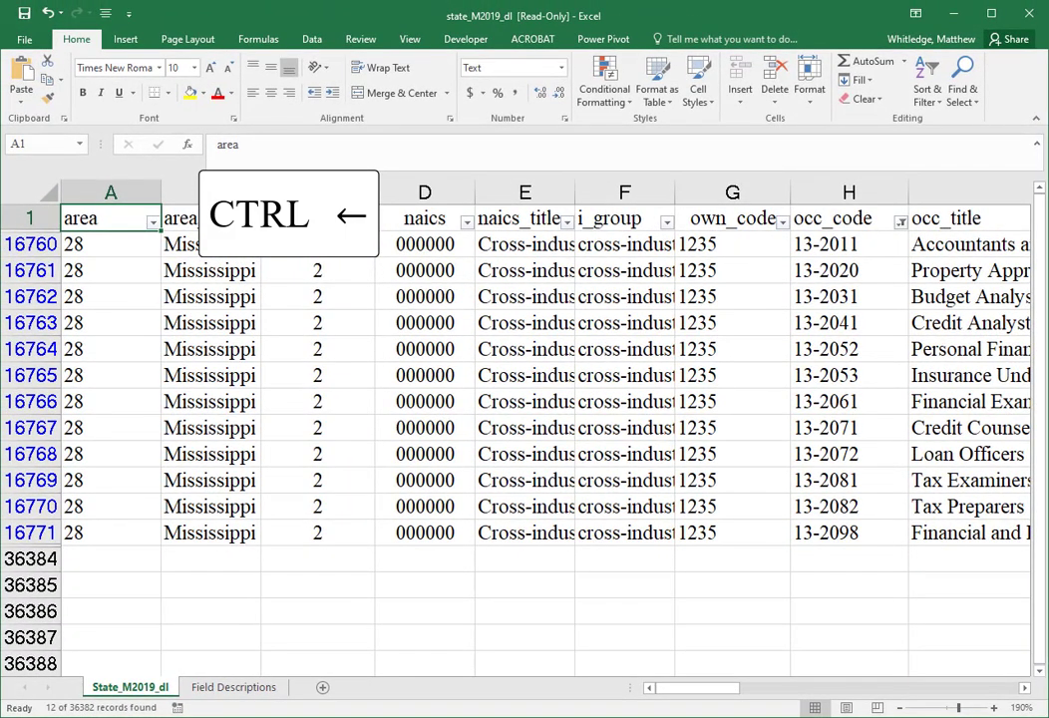
key("ctrl+shift+Down")
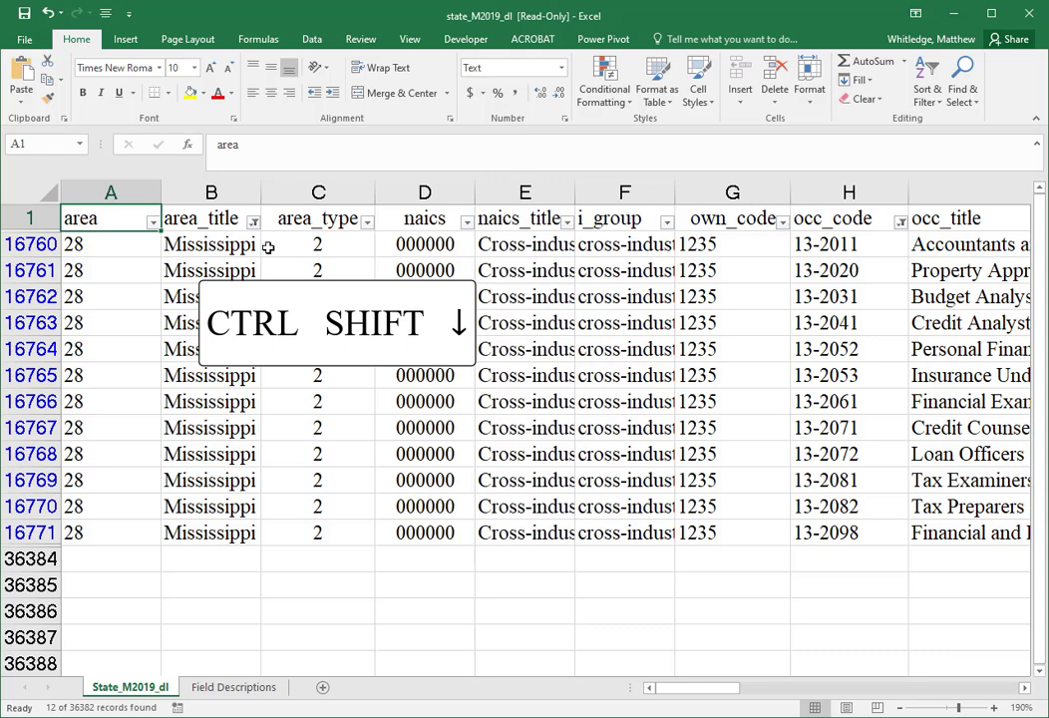
key("ctrl+shift+Right")
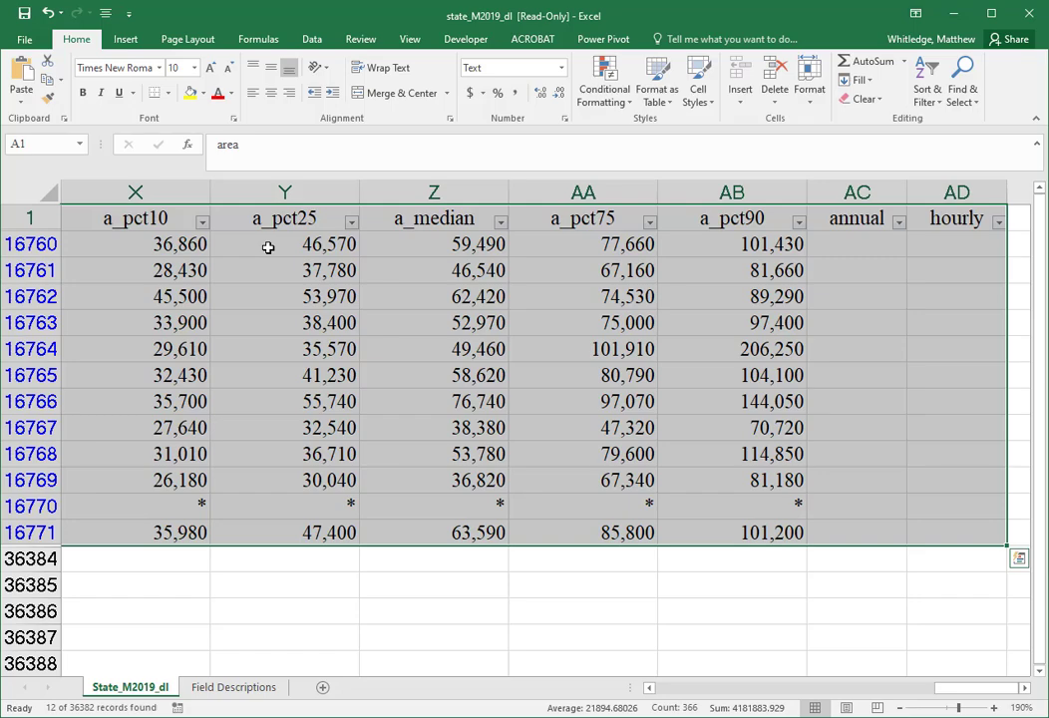
key("ctrl+c")
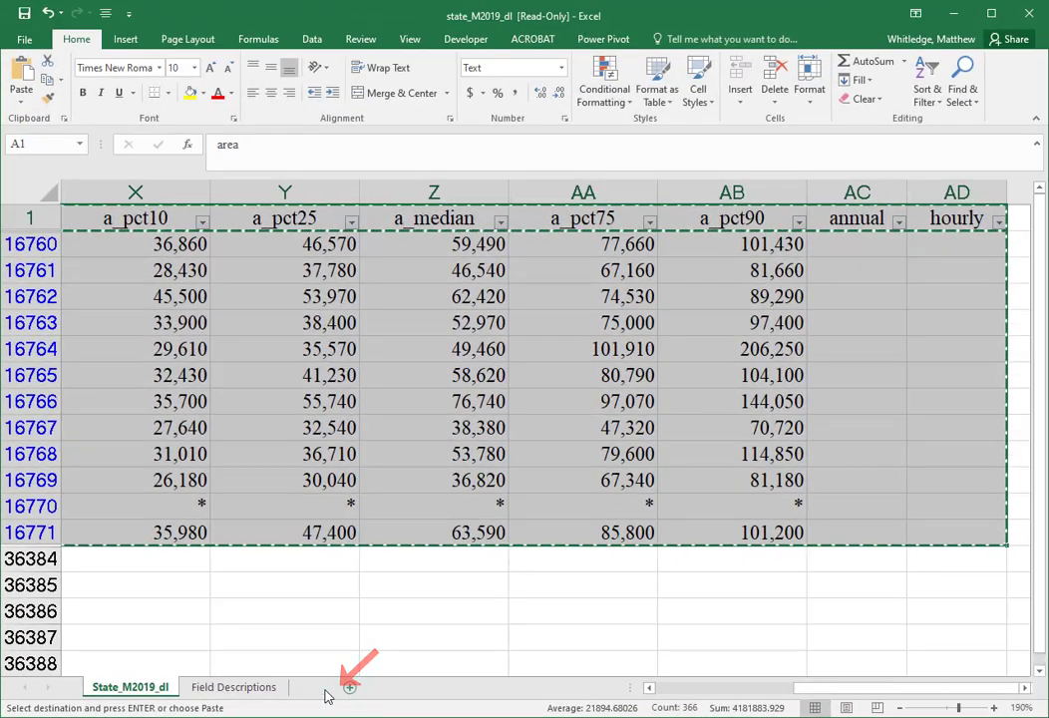
- Add a new worksheet and paste the copied Mississippi finance records at cell A1
left_click(595, 662)
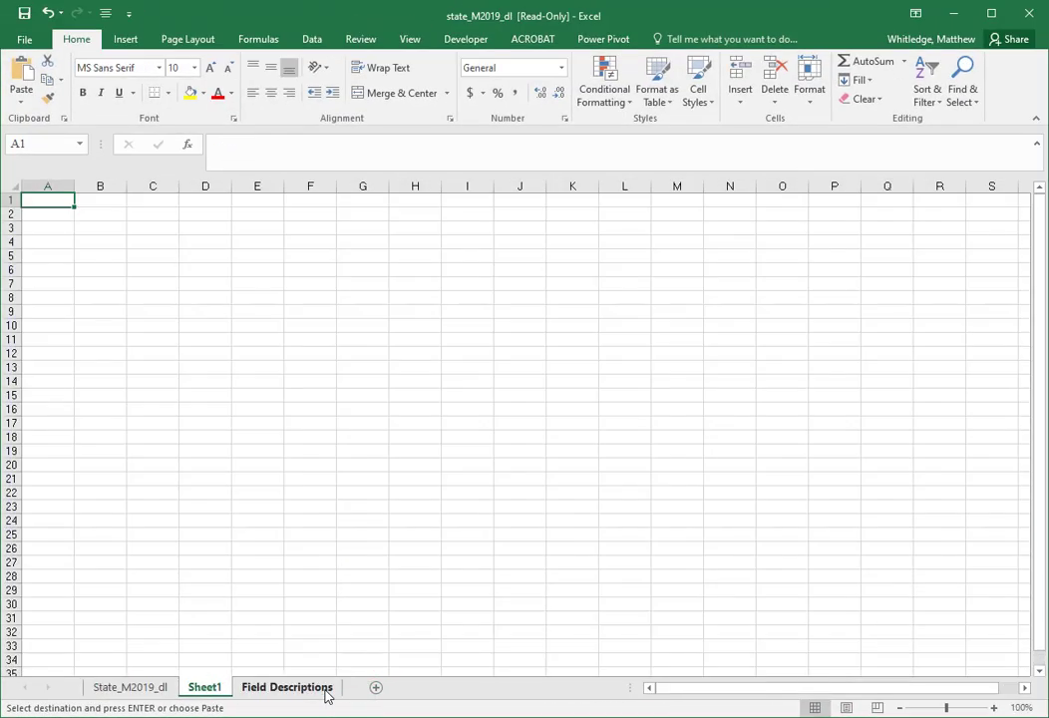
scroll(130, 361, "up", 5, "ctrl")
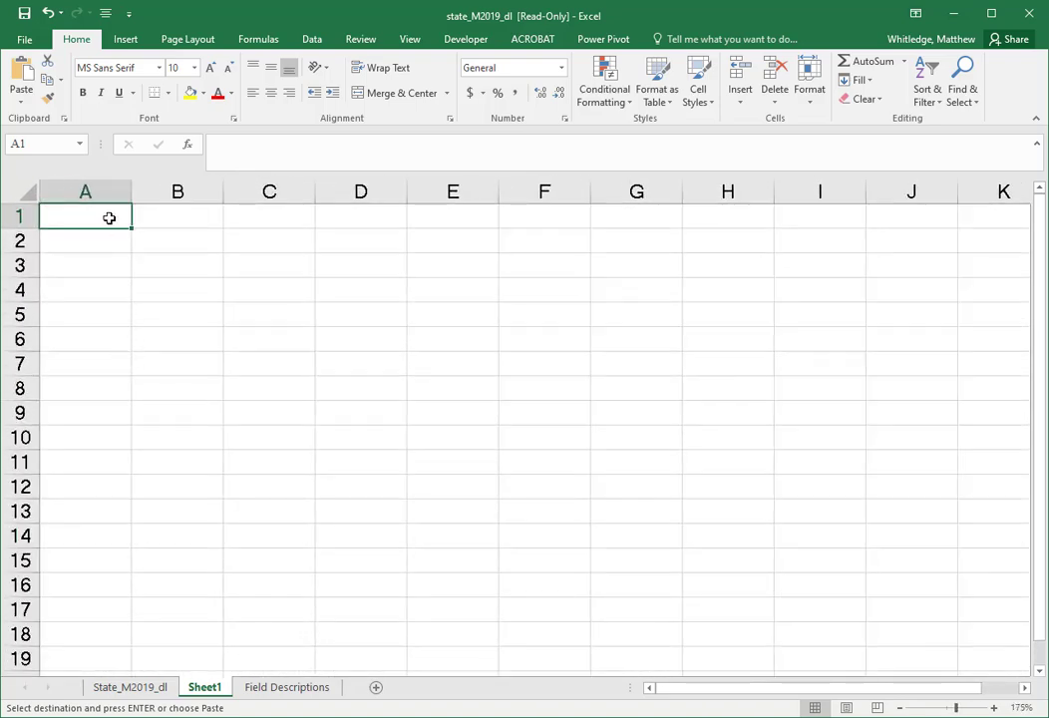
key("ctrl+v")
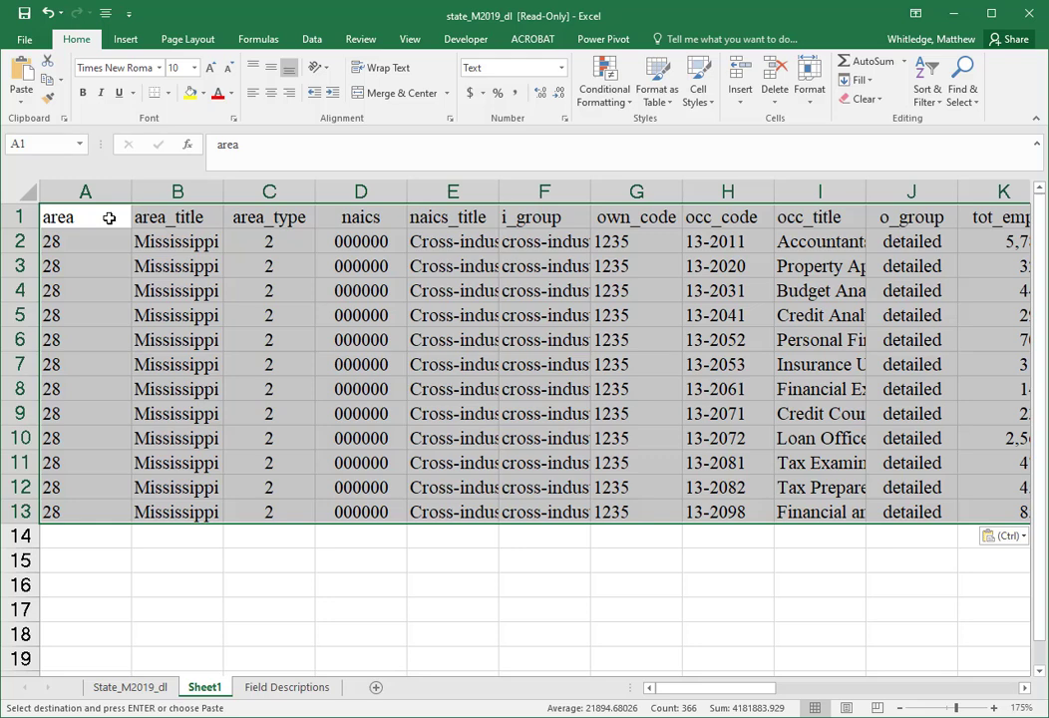
- Examine the pasted table's column headings from area through h_median
left_click(109, 218)
key("Right")
key("Right")
key("Right")
key("Right")
key("Right")
key("Right")
key("Right")
key("Right")
key("Right")
key("Right")
key("Right")
key("Right")
key("Right")
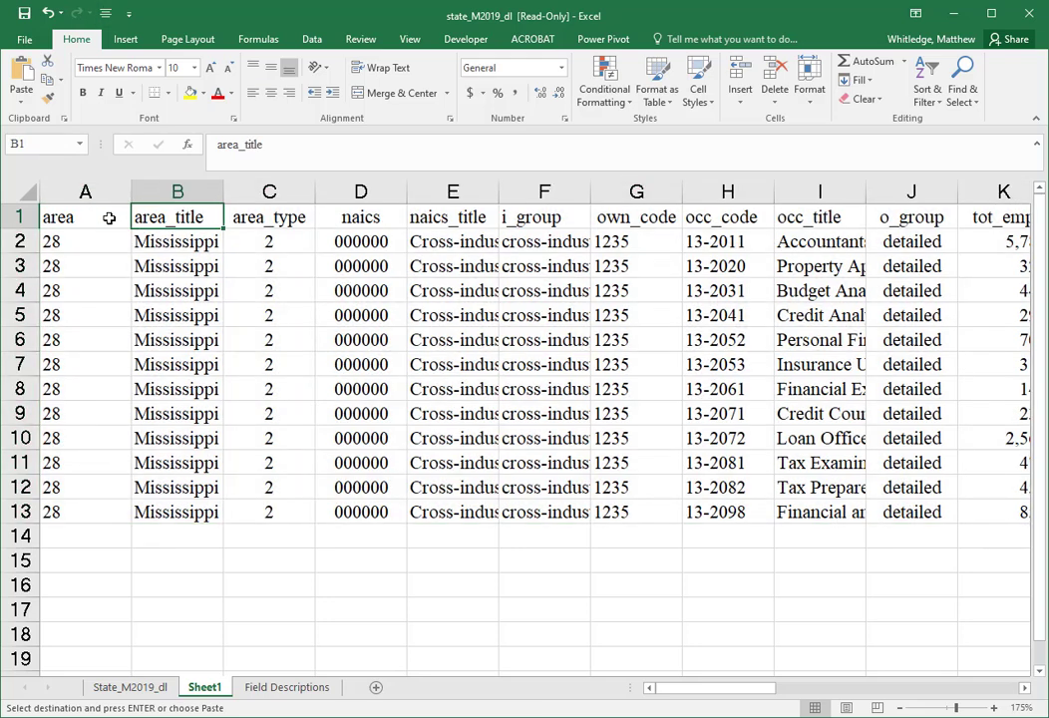
key("Right")
key("Right")
key("Right")
key("Right")
key("Right")
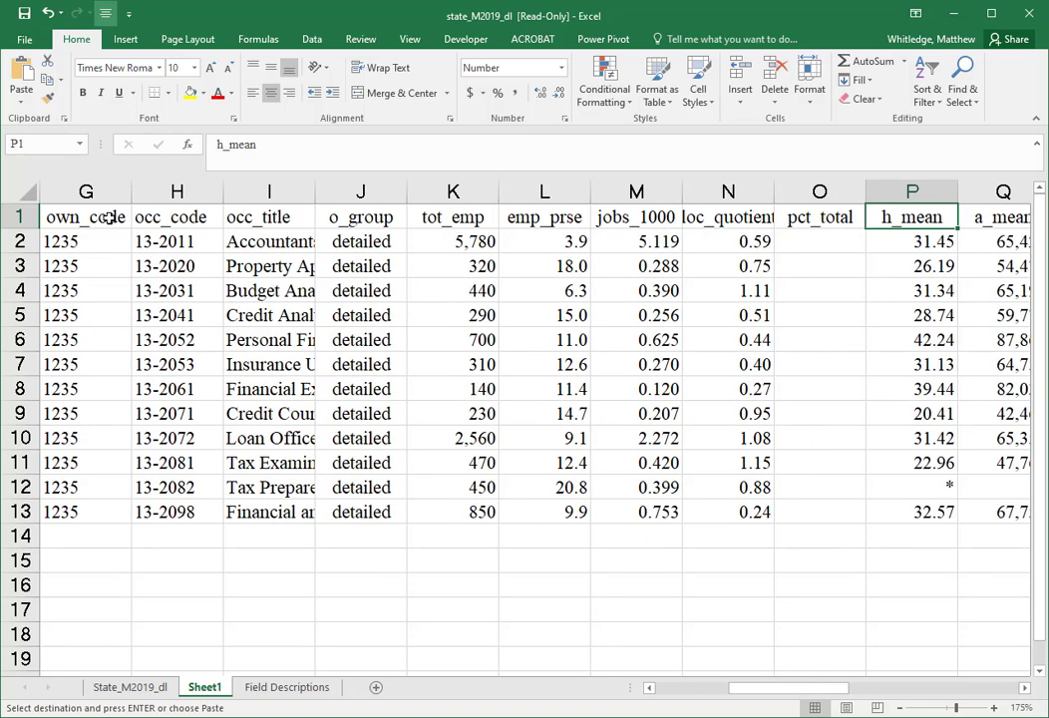
key("Right")
key("Right")
key("Right")
key("Right")
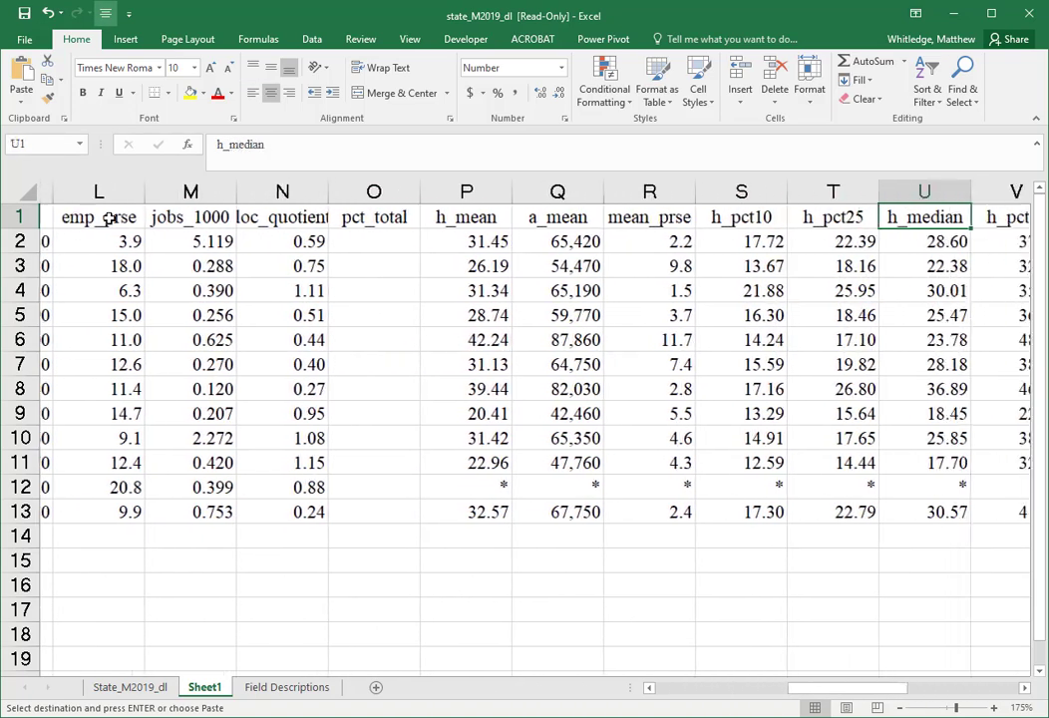
- Examine the hourly and annual wage headings from h_mean through a_pct90, and return to the a_median heading
key("Left")
key("Left")
key("Left")
key("Left")
key("Left")
key("Left")
key("Left")
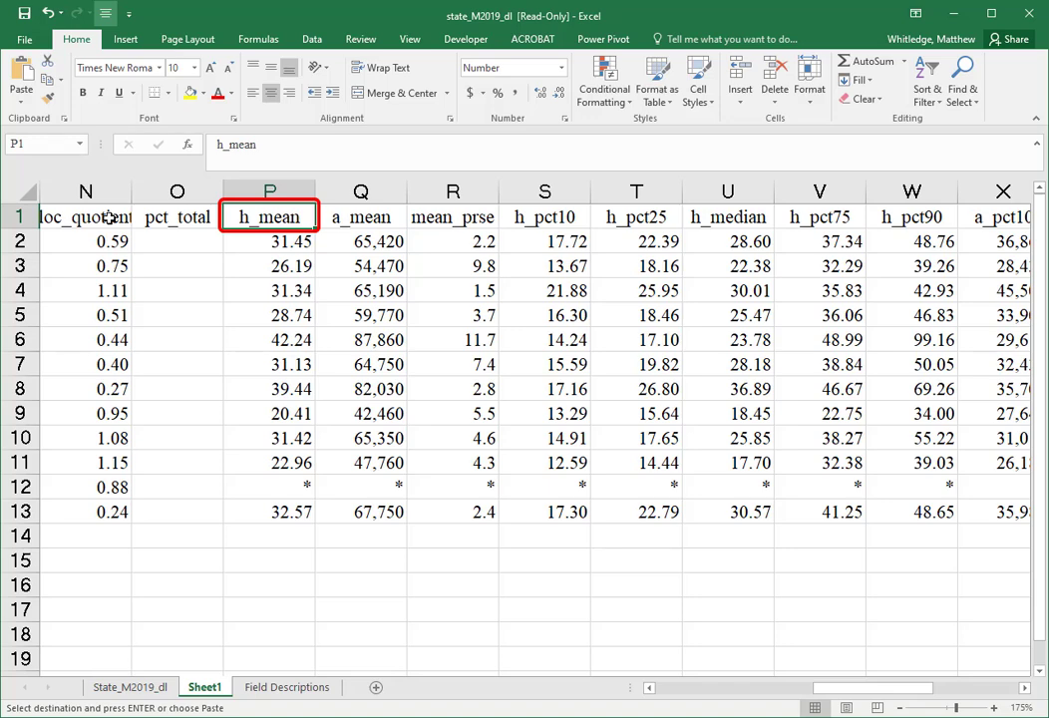
key("Right")
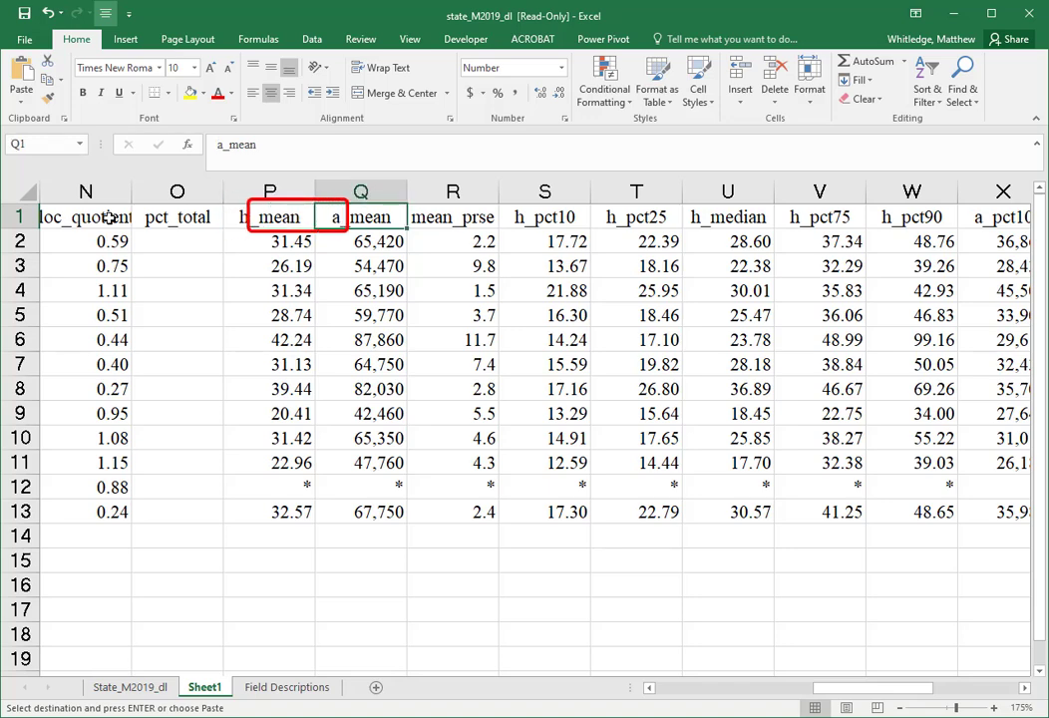
key("Right")
key("Right")
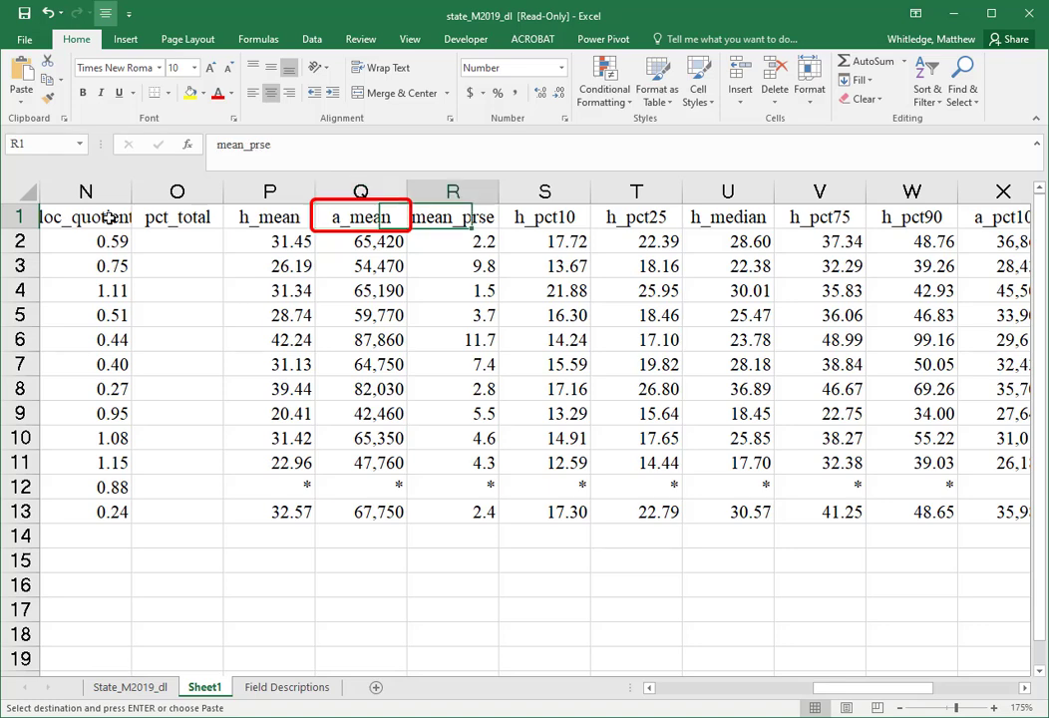
key("Right")
key("Right")
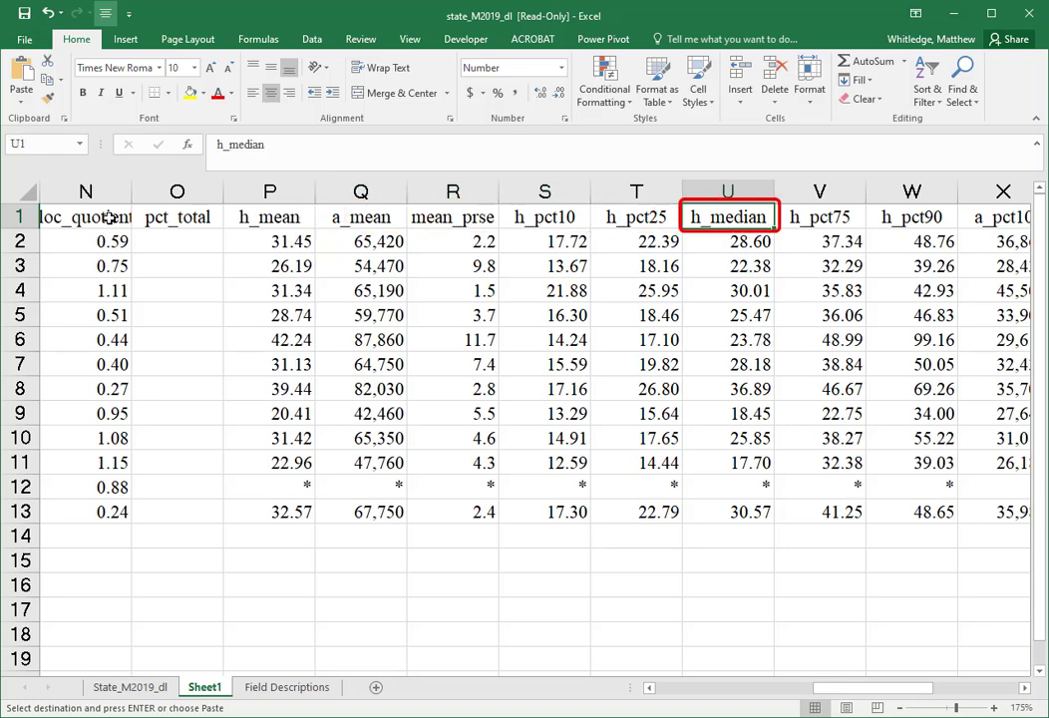
key("Right")
key("Right")
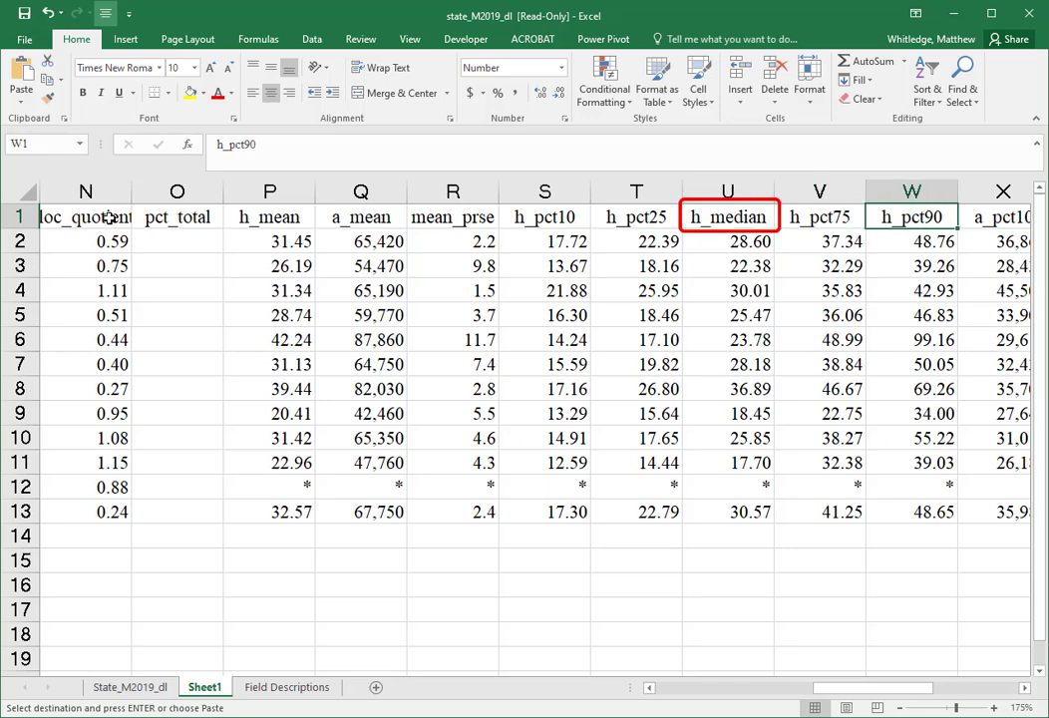
key("Right")
key("Right")
key("Right")
key("Right")
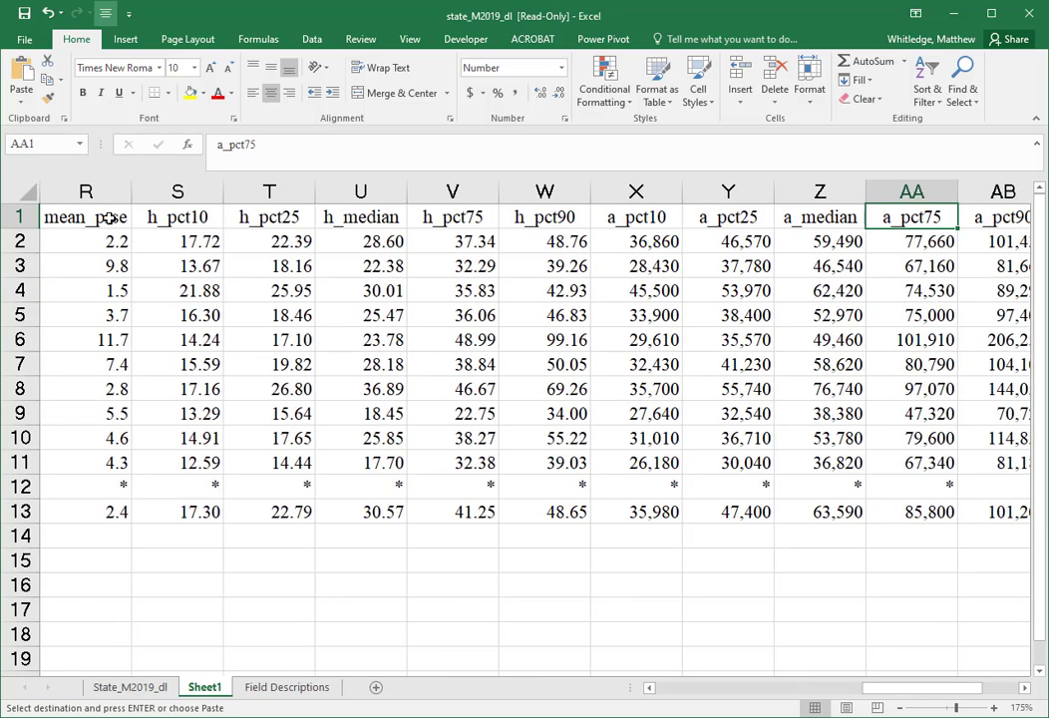
key("Right")
key("Left")
key("Left")
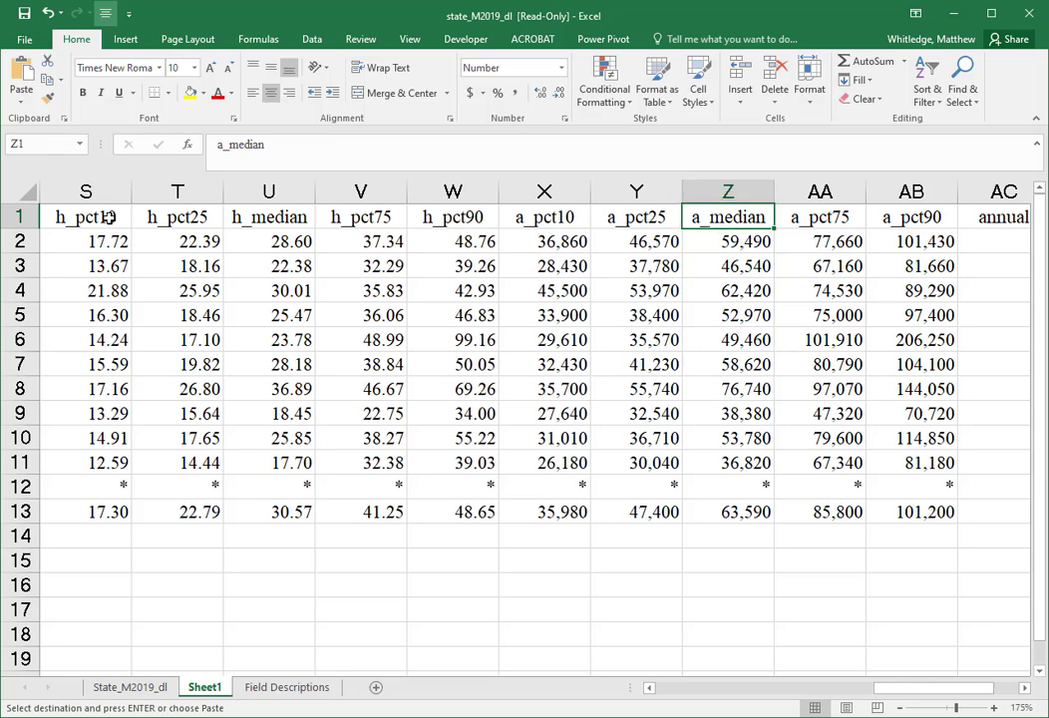
- Check the Accountants and Auditors record in row 2, reading across from its occupation title to its a_median wage
key("Down")
key("Home")
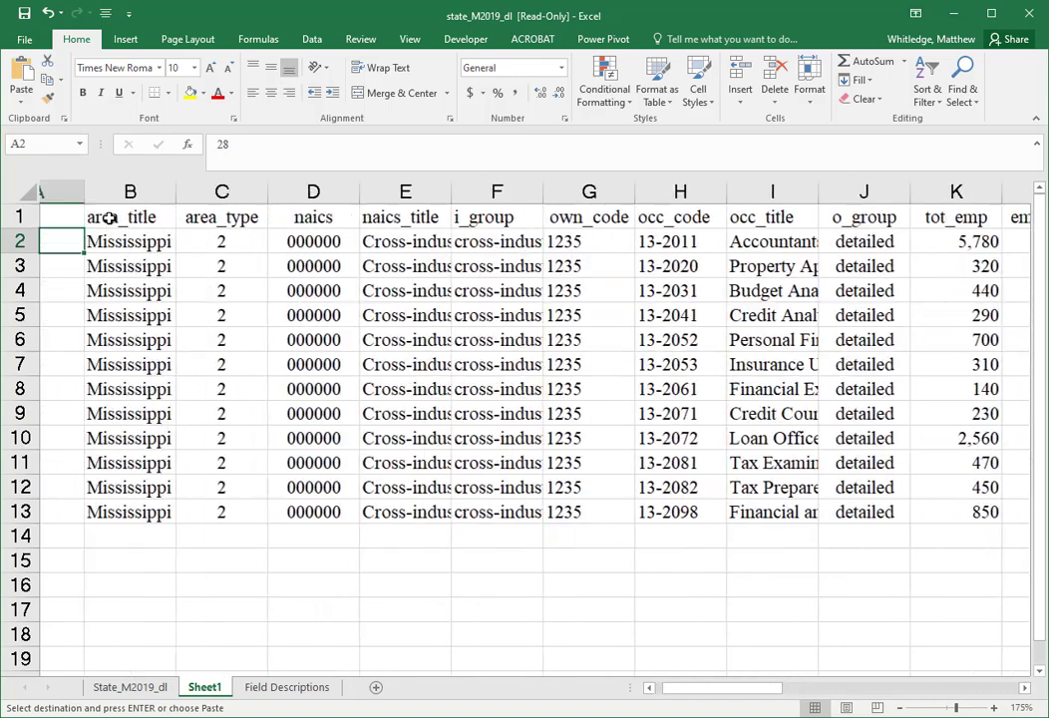
key("Right")
key("Right")
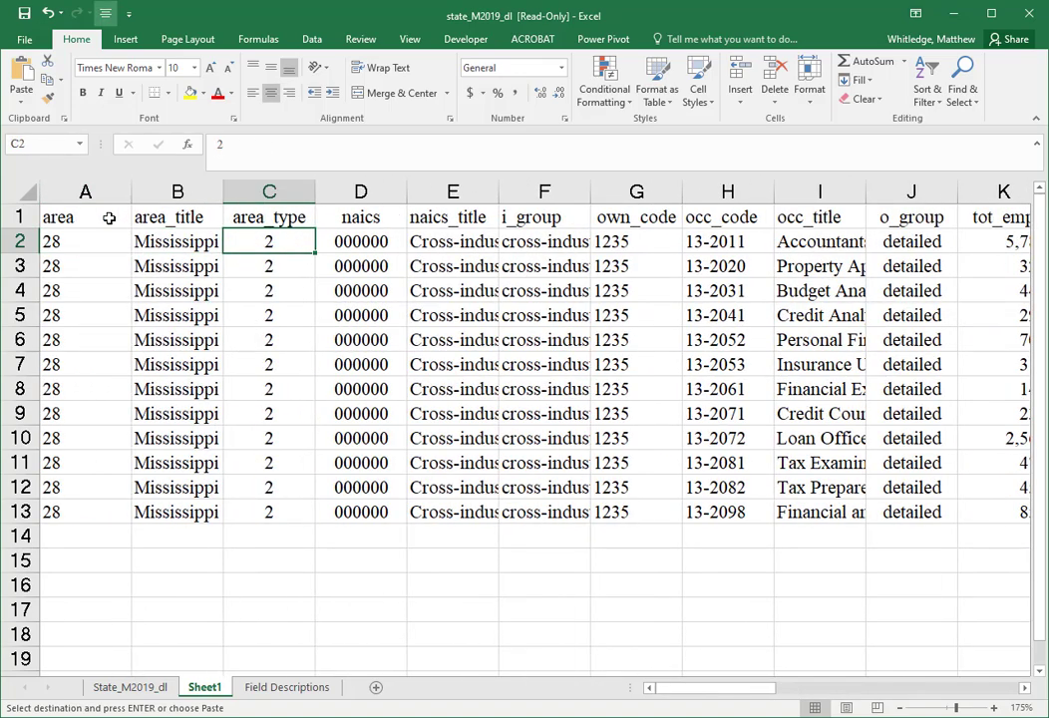
key("Right")
key("Right")
key("Right")
key("Right")
key("Right")
key("Right")
key("Right")
key("Left")
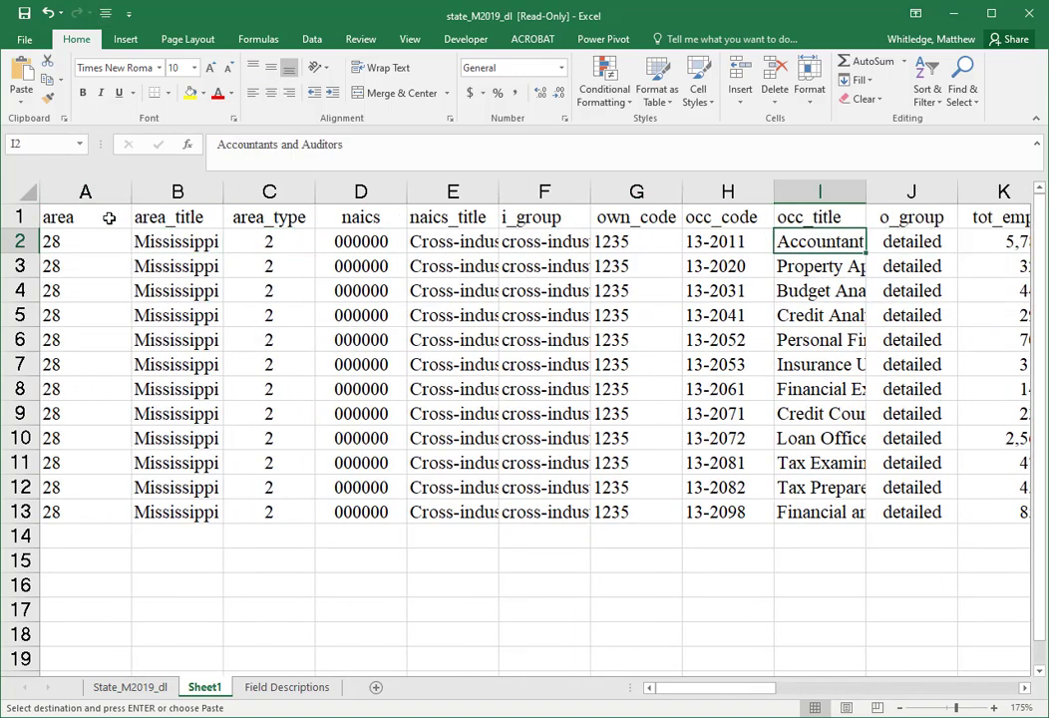
left_click_drag(684, 689, 882, 680)
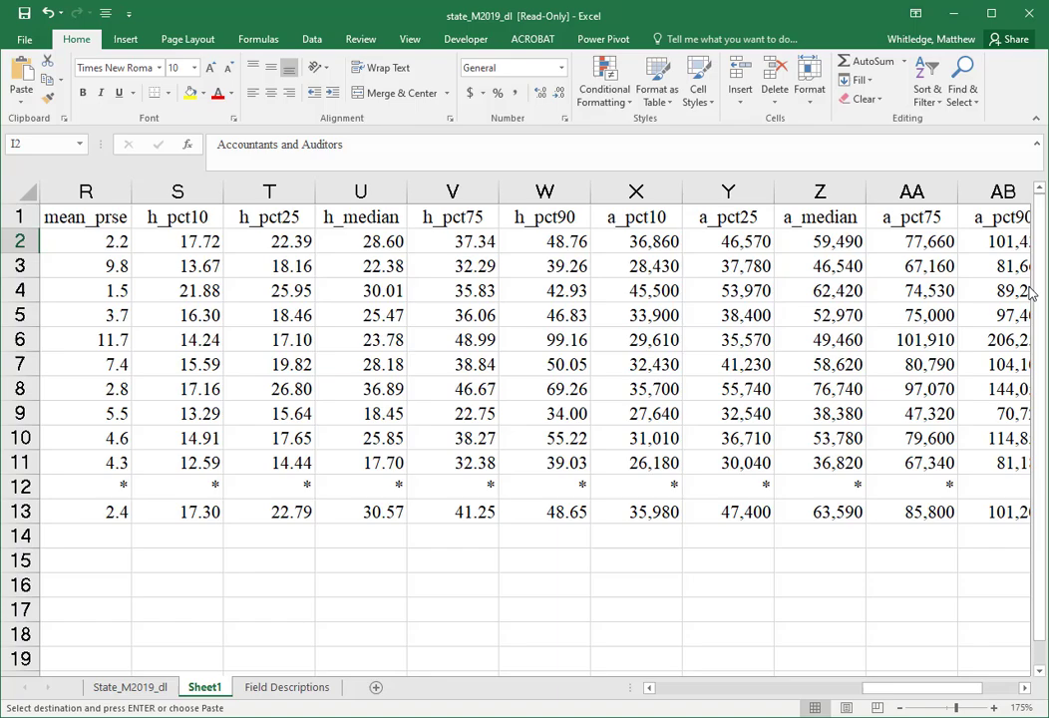
left_click(848, 241)
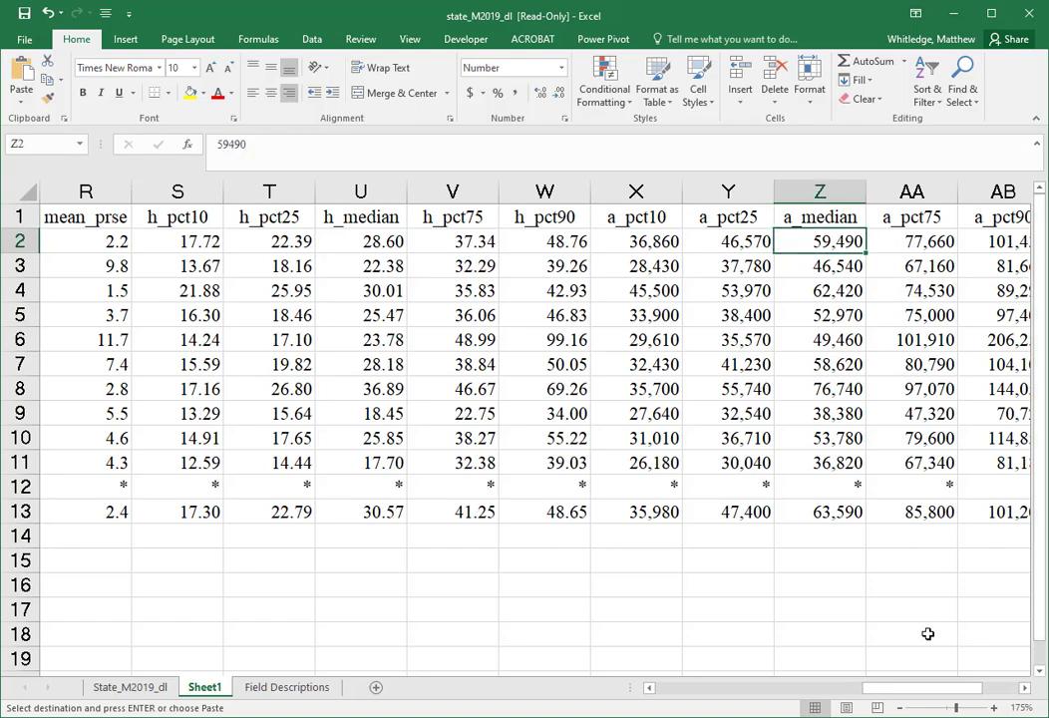
left_click_drag(931, 693, 677, 691)
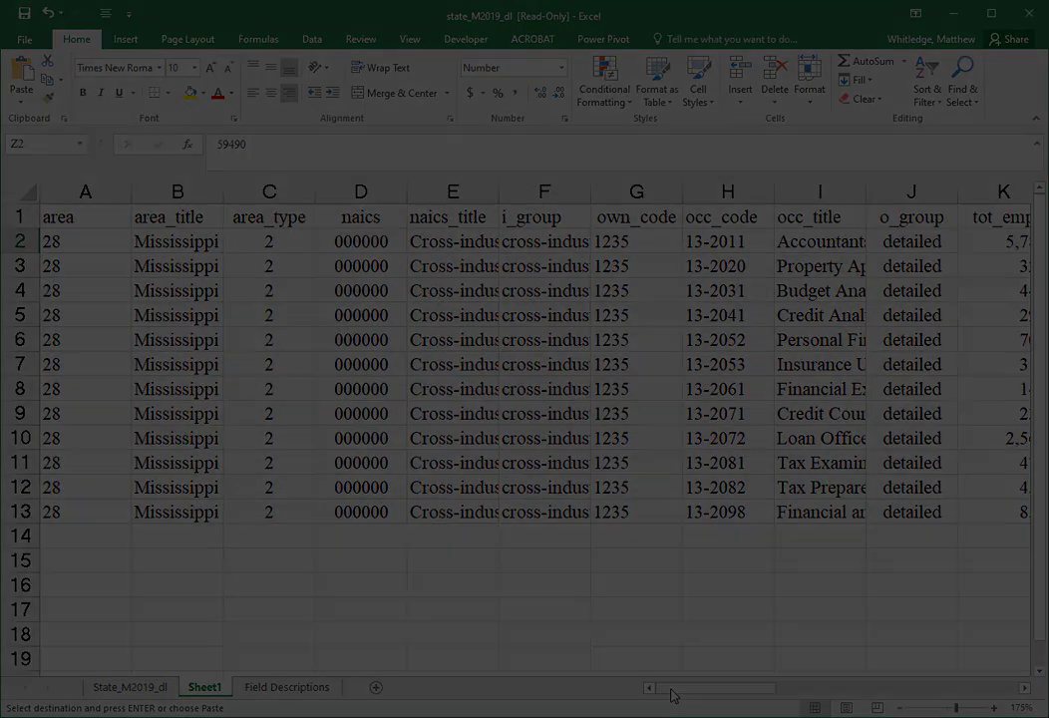